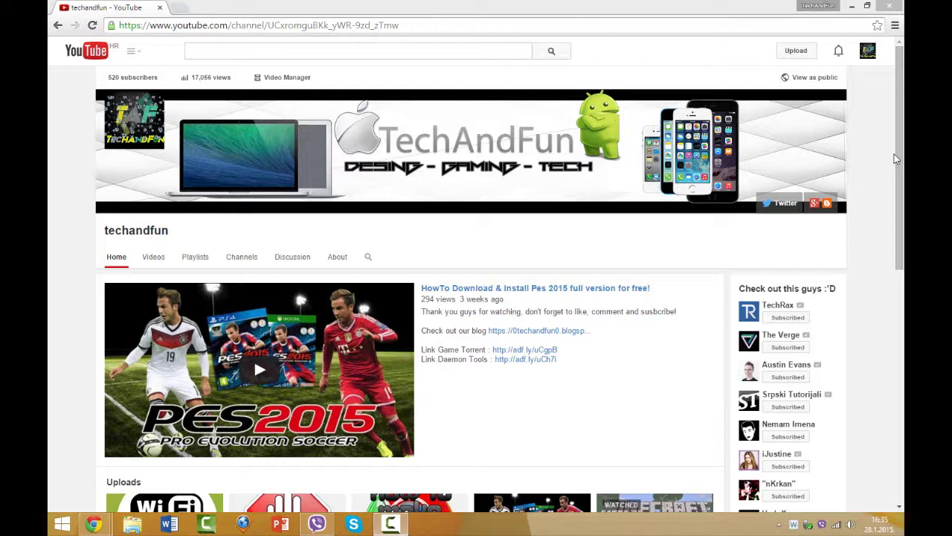
Step: Switch to File Explorer, open the Screenshots folder inside Pictures and select Screenshot (25) and Screenshot (26)
left_click(523, 396)
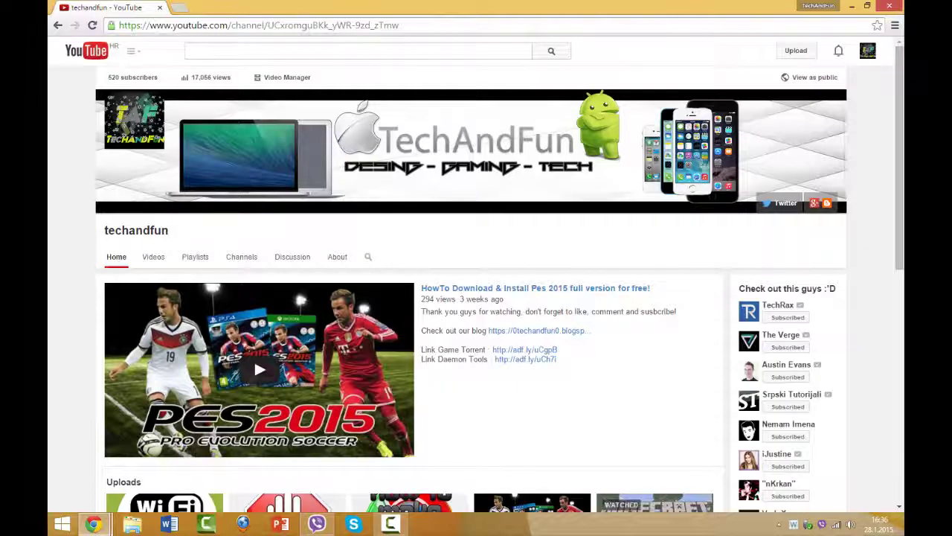
left_click(134, 525)
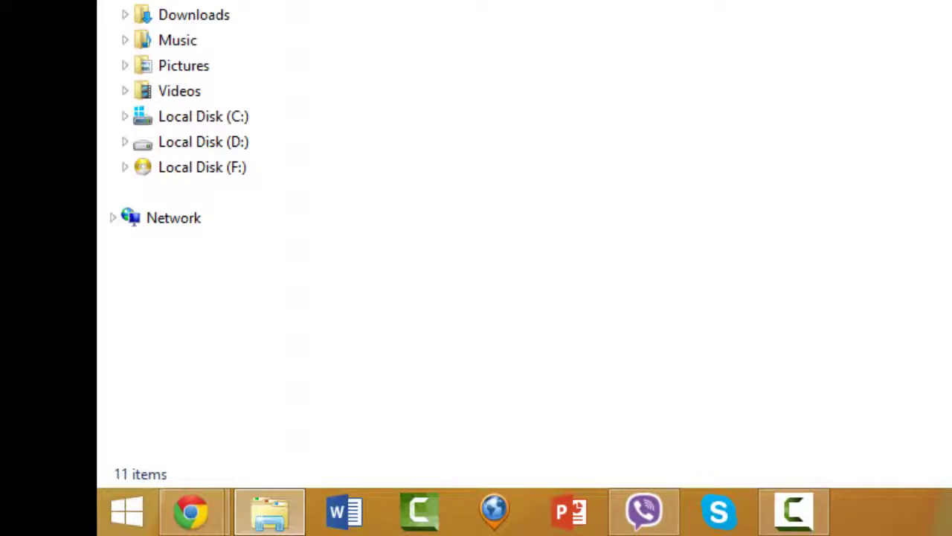
left_click(199, 69)
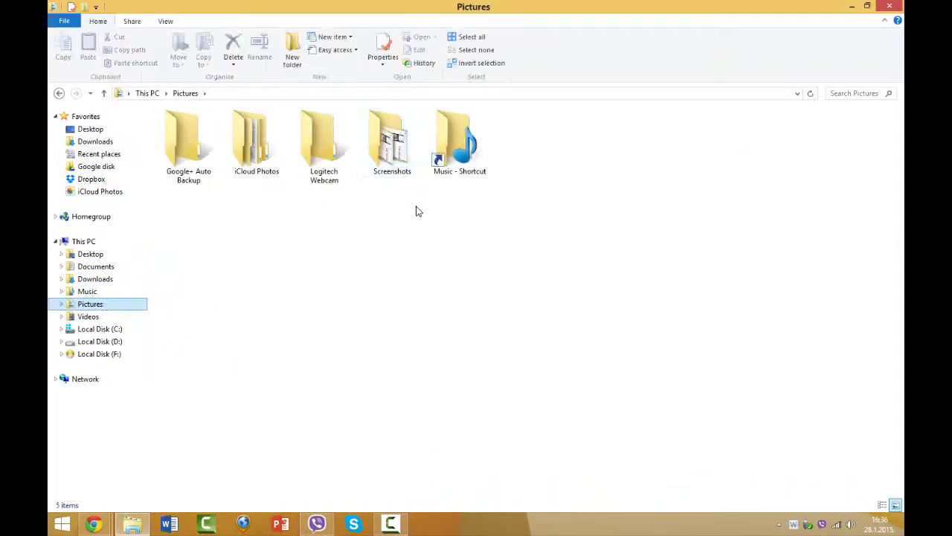
left_click(402, 149)
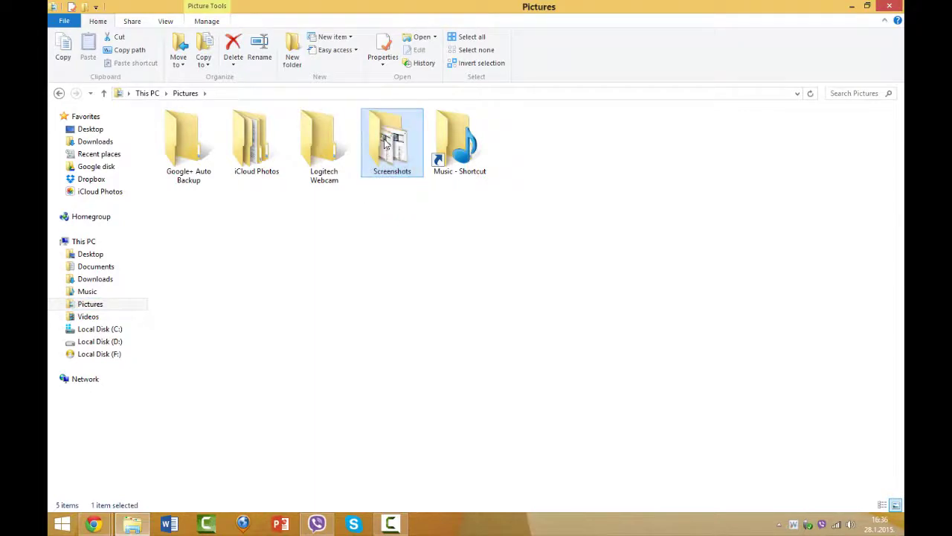
double_click(386, 144)
left_click_drag(361, 172, 161, 131)
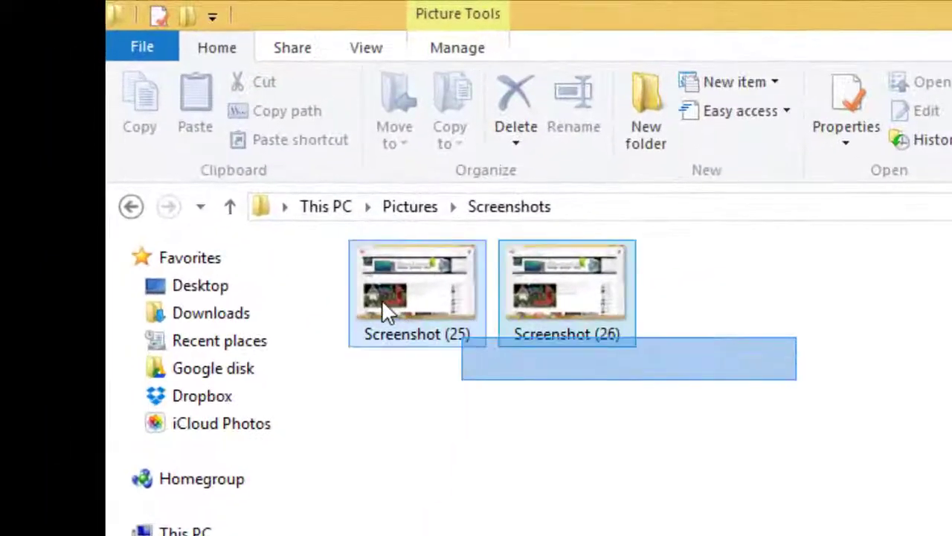
left_click_drag(351, 280, 334, 264)
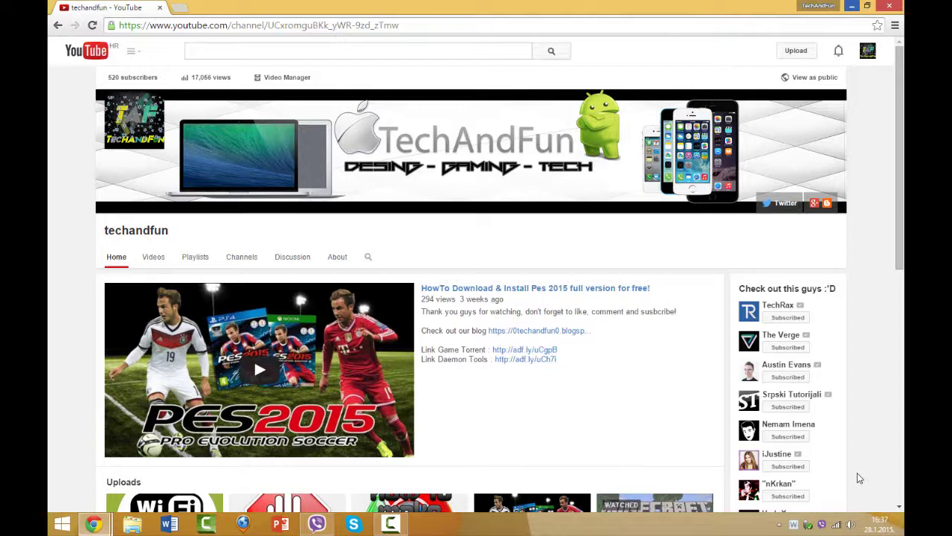
Step: Search Windows for "Default Programs" and open the matching Control Panel page
mouse_move(872, 32)
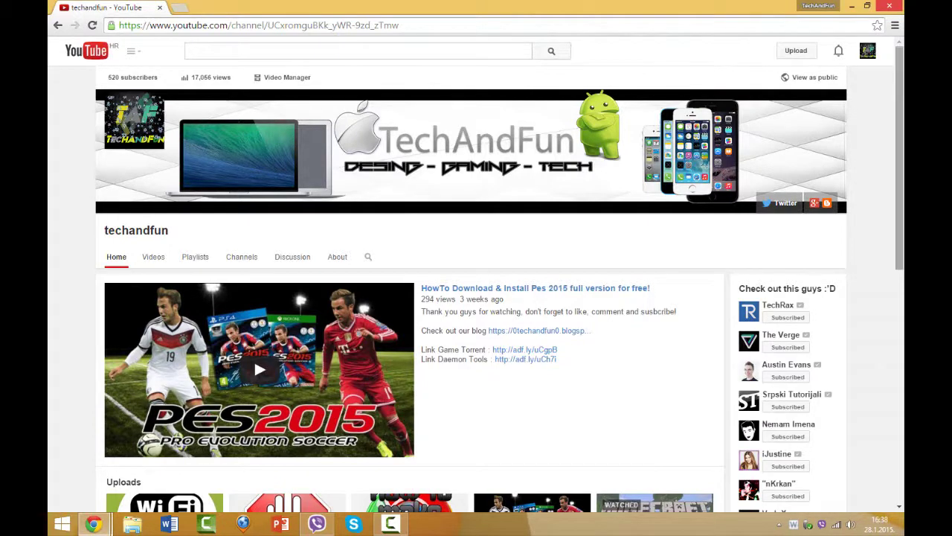
mouse_move(899, 167)
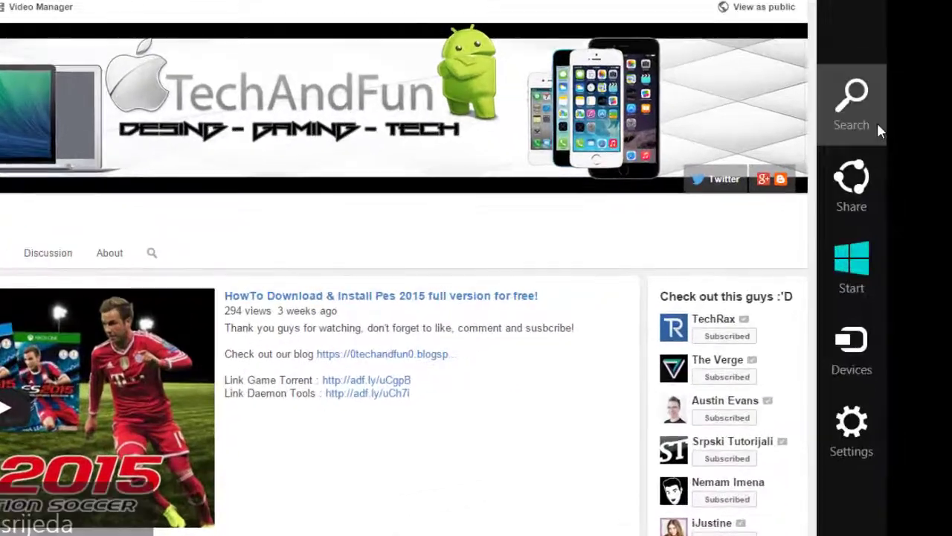
left_click(877, 123)
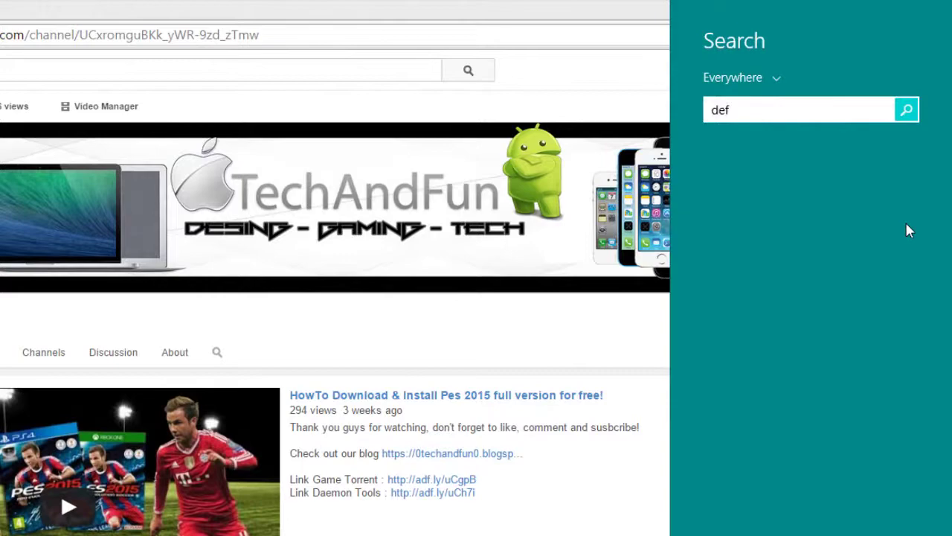
type("default Programs")
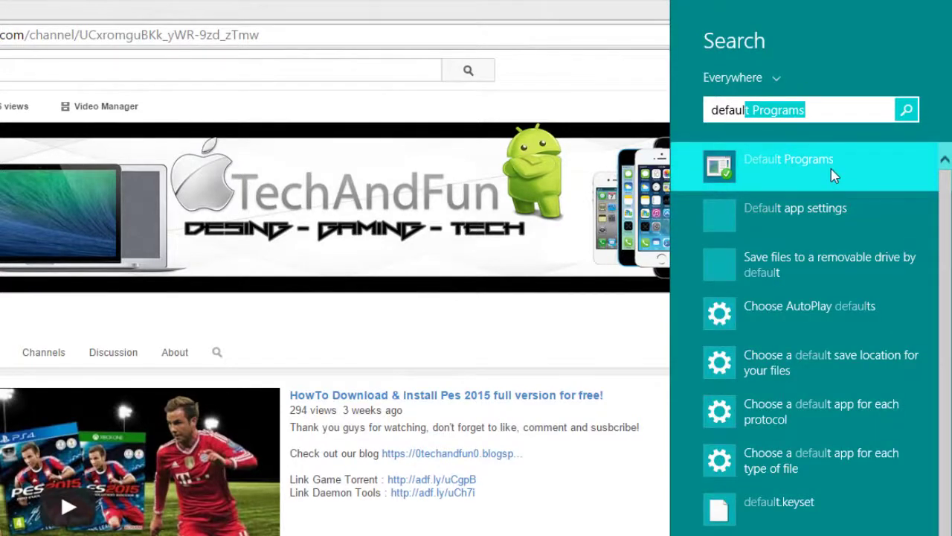
left_click(831, 172)
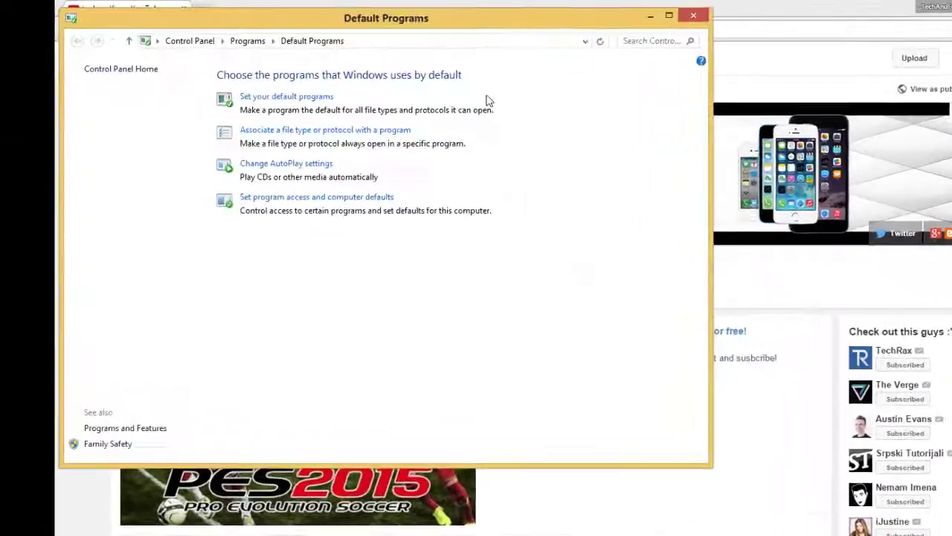
Step: Set Windows Photo Viewer as the default for all file types it can open, confirm, and close Default Programs
left_click(291, 98)
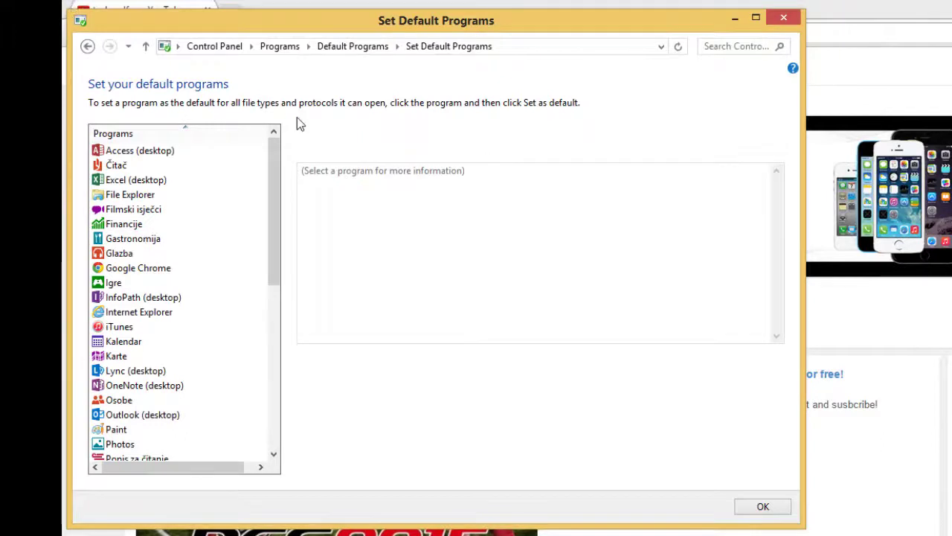
left_click_drag(272, 198, 277, 237)
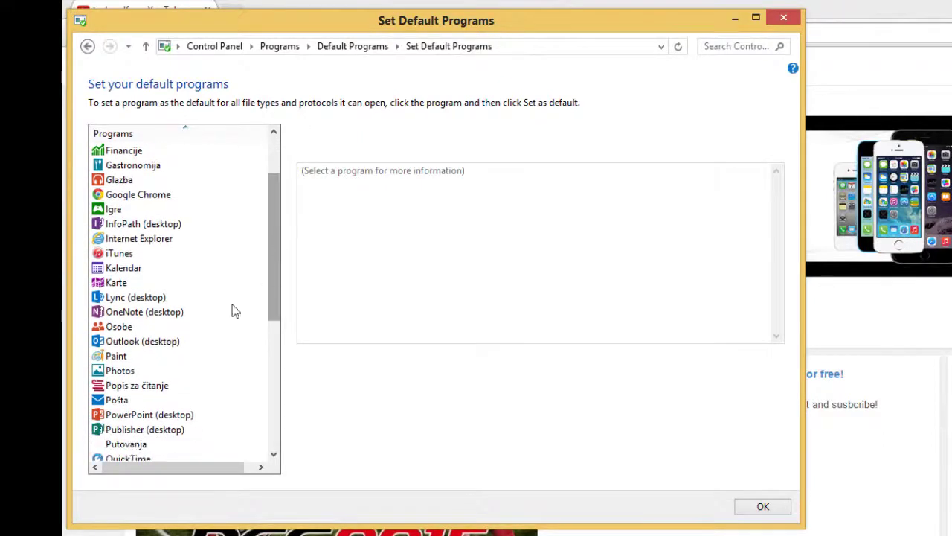
left_click(113, 372)
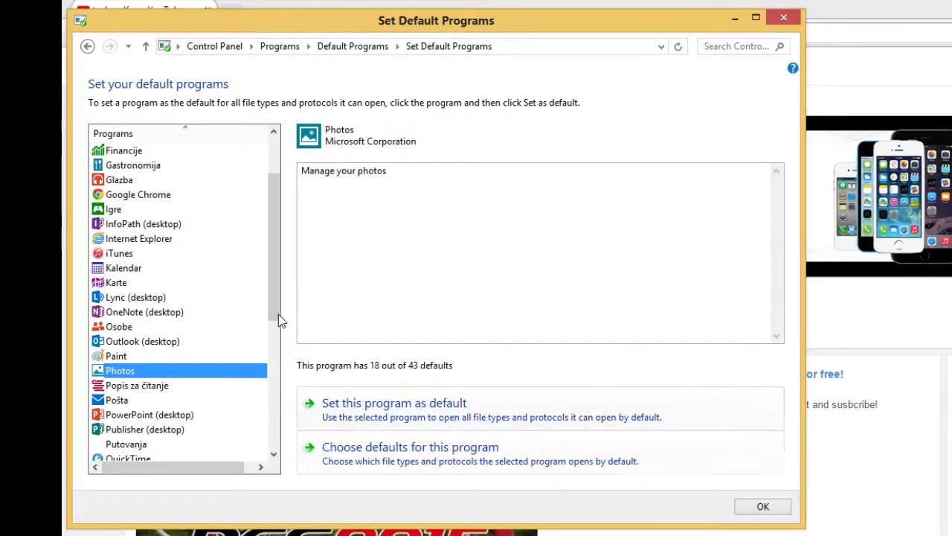
left_click_drag(278, 314, 266, 419)
left_click(171, 434)
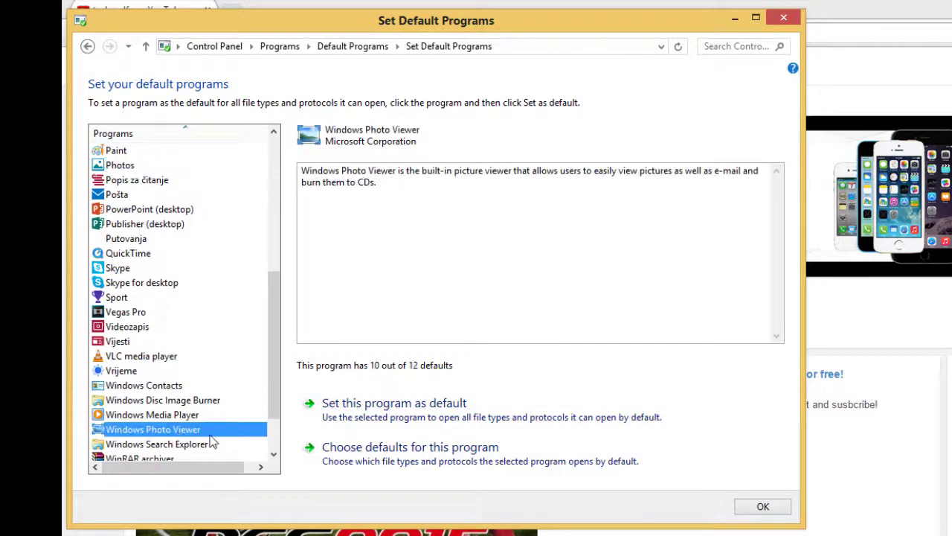
left_click(332, 417)
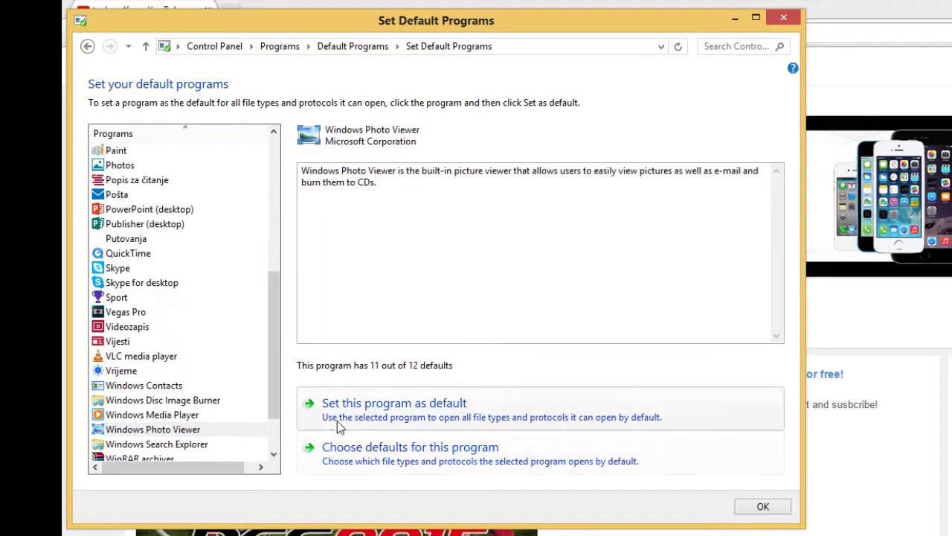
scroll(276, 402, "down", 2)
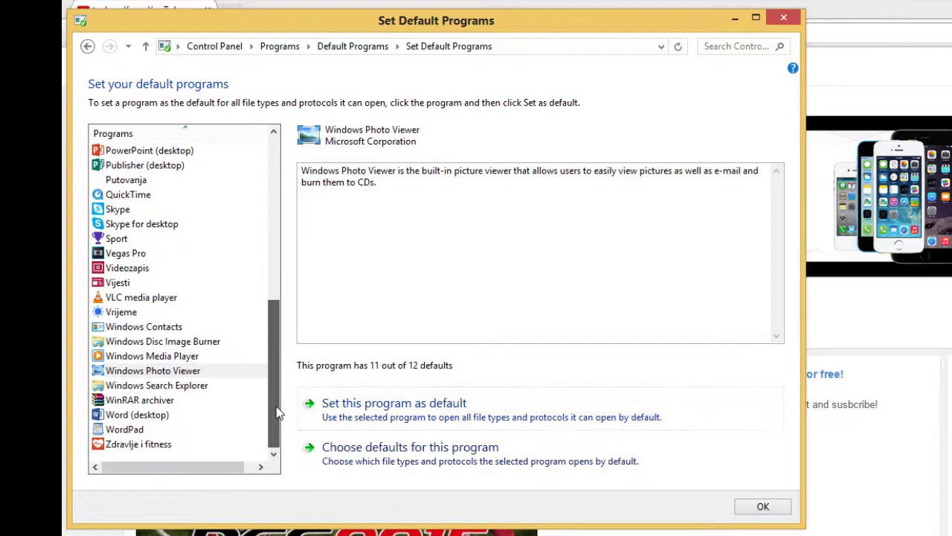
left_click_drag(276, 413, 267, 213)
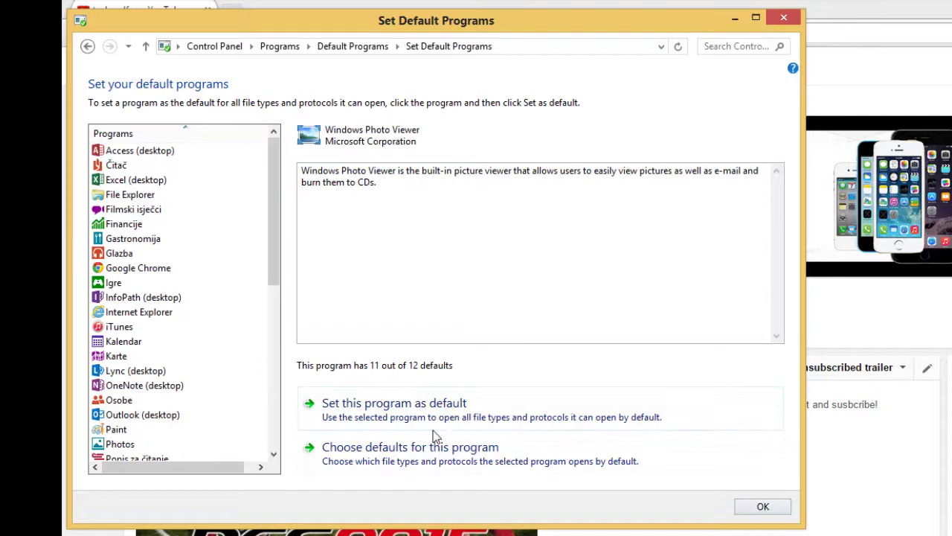
left_click(762, 505)
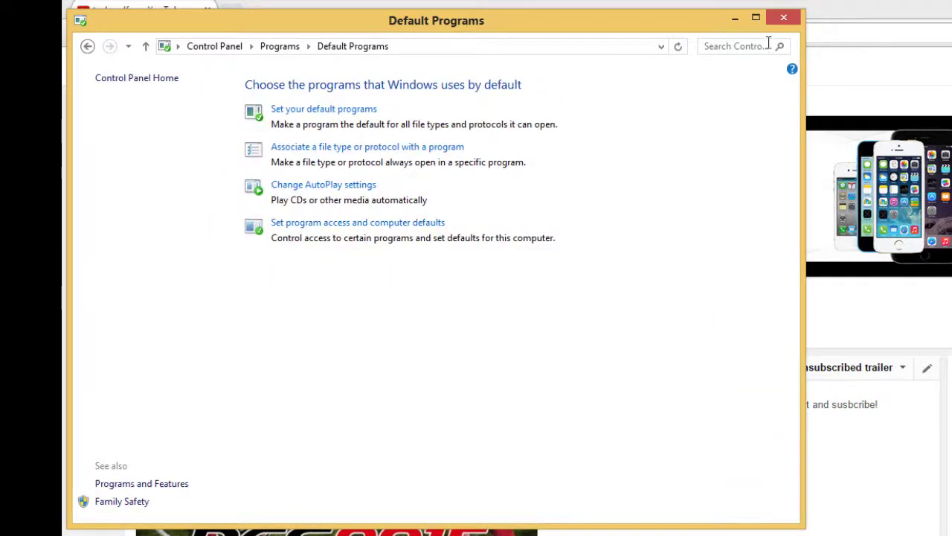
left_click(783, 17)
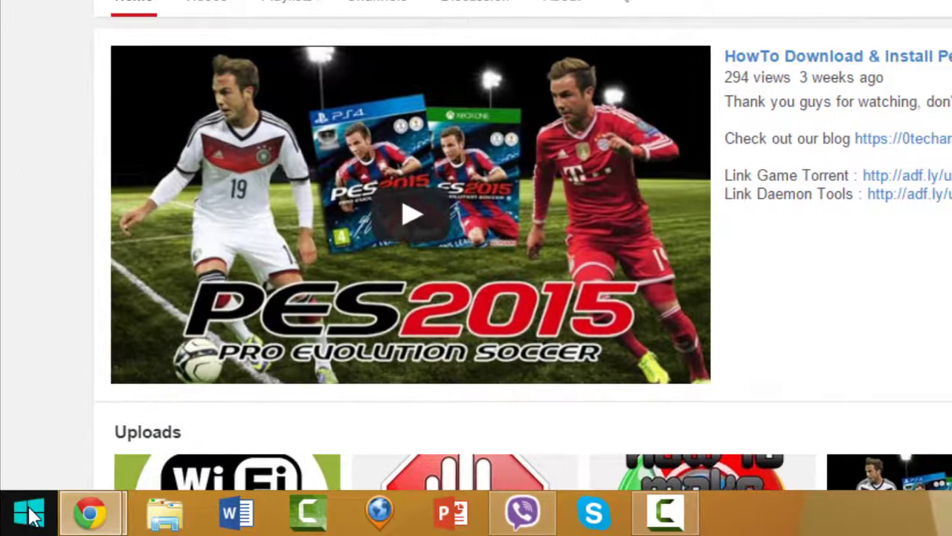
Step: Show the Start button's system shortcuts with the shut down or sign out options, and dismiss them
right_click(29, 513)
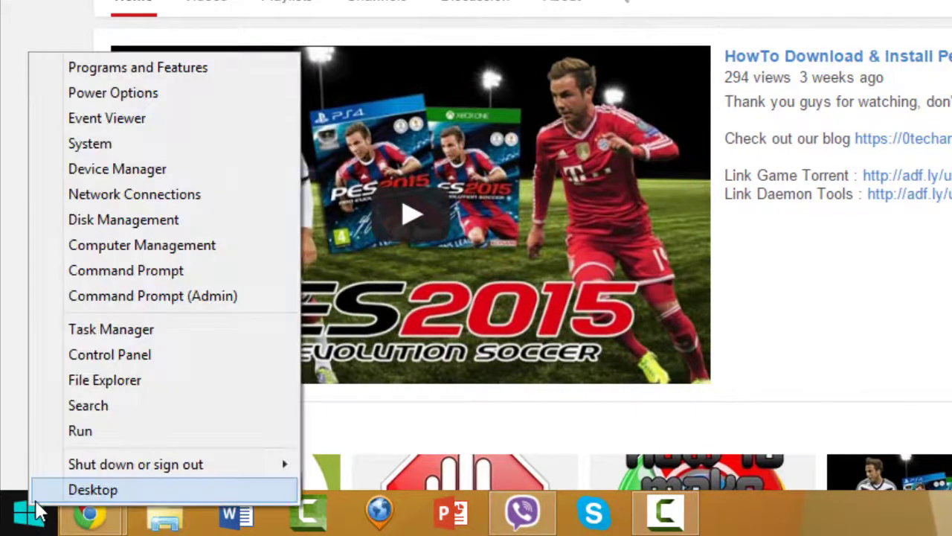
mouse_move(65, 467)
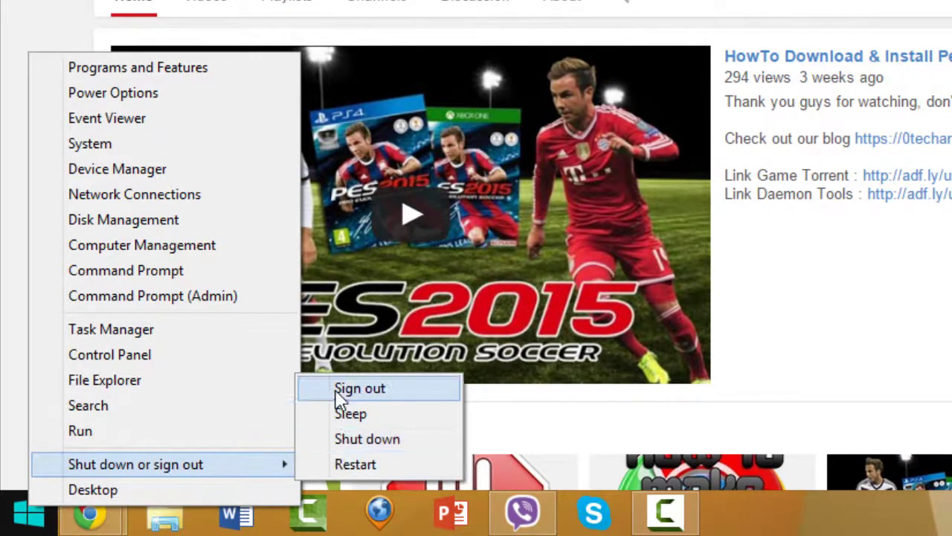
key("Escape")
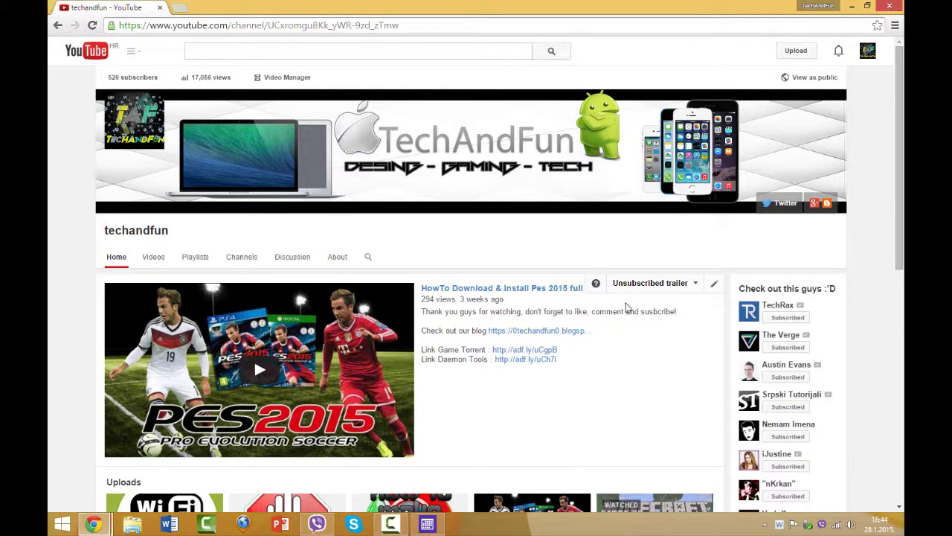
Step: Place the running Kalendar app in split view on the right side of the desktop and switch focus between both halves
mouse_move(79, 171)
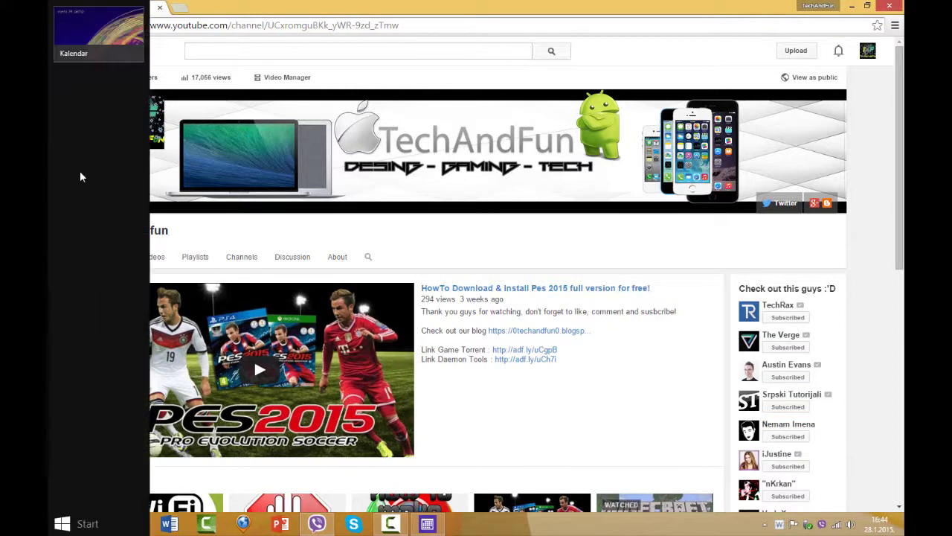
right_click(84, 37)
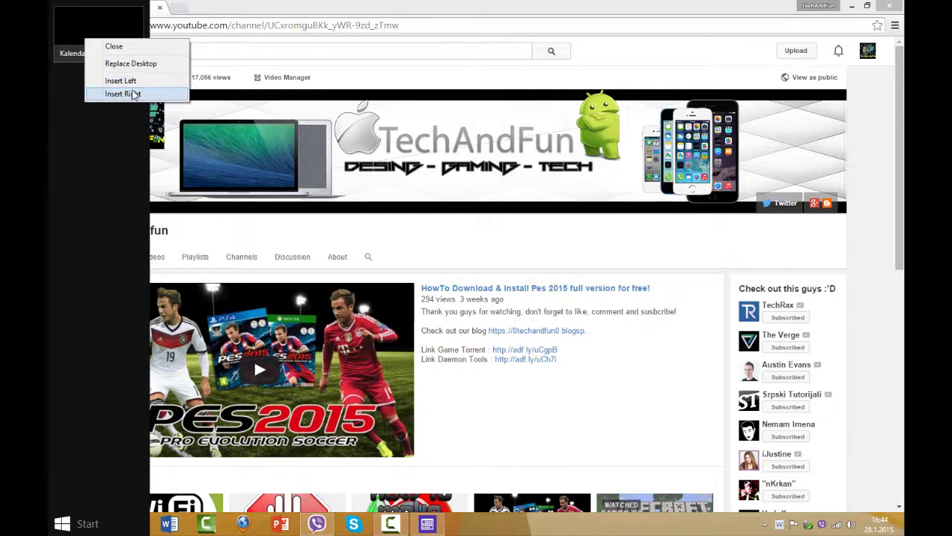
left_click(127, 92)
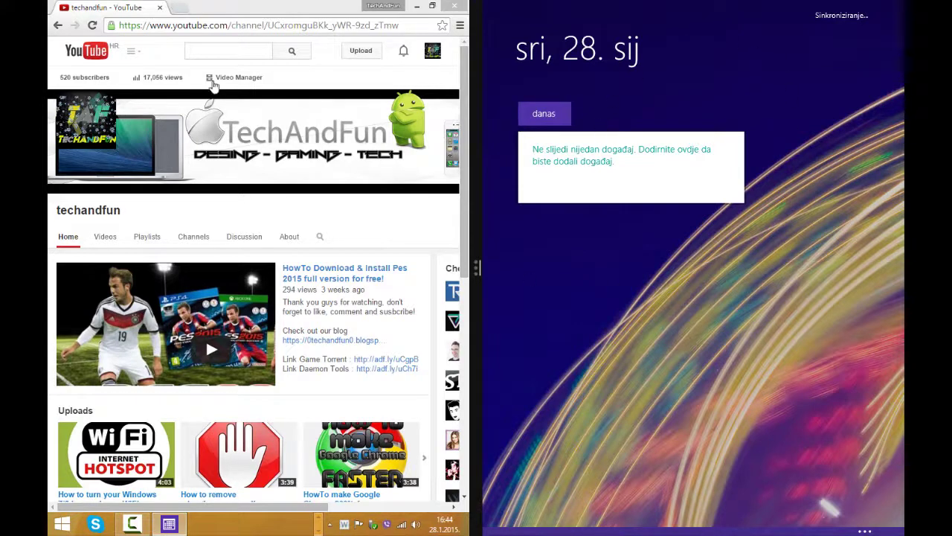
left_click(185, 37)
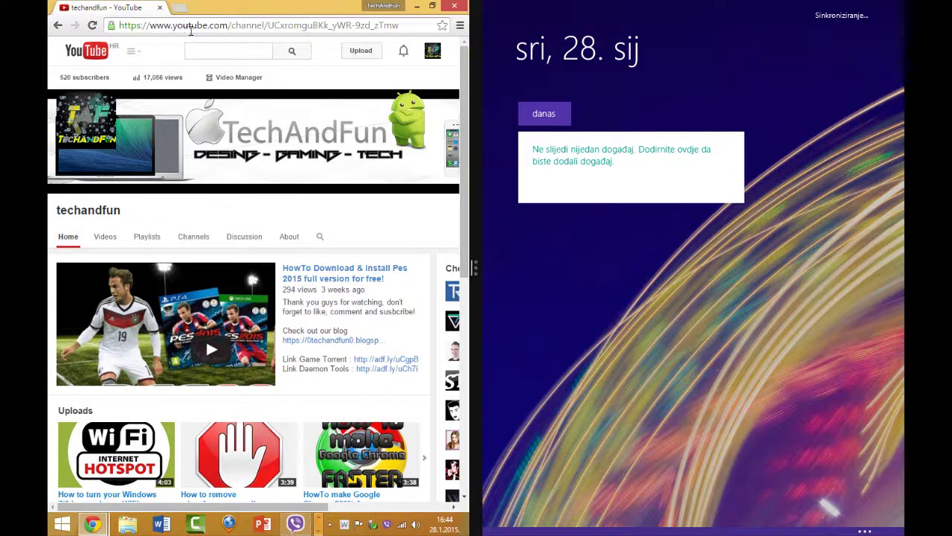
left_click(666, 193)
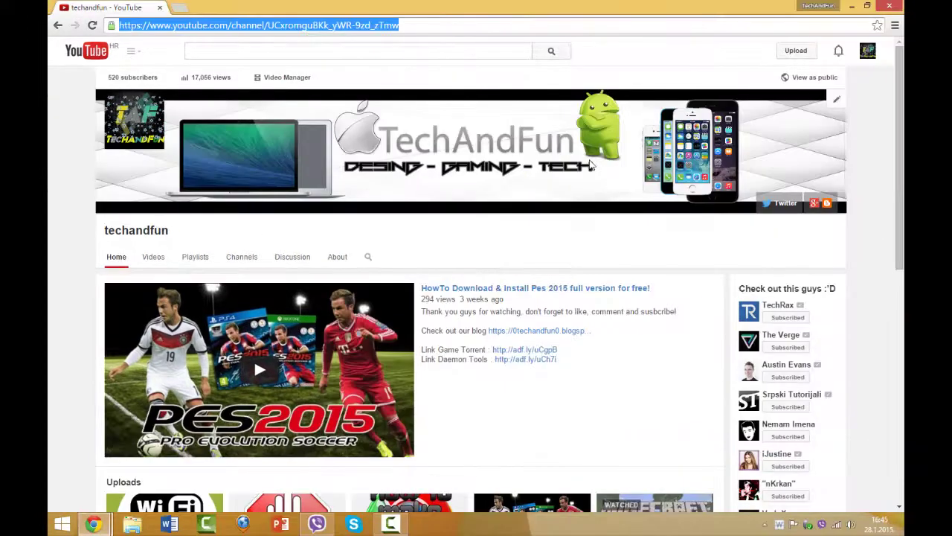
Step: Open the Start screen, enter the tile group naming mode and leave it
left_click(65, 523)
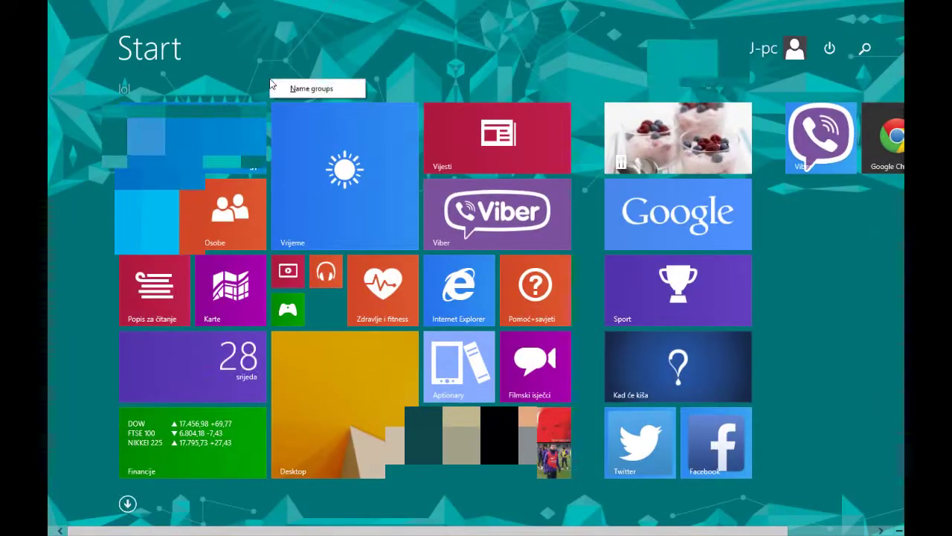
left_click(286, 89)
left_click(206, 68)
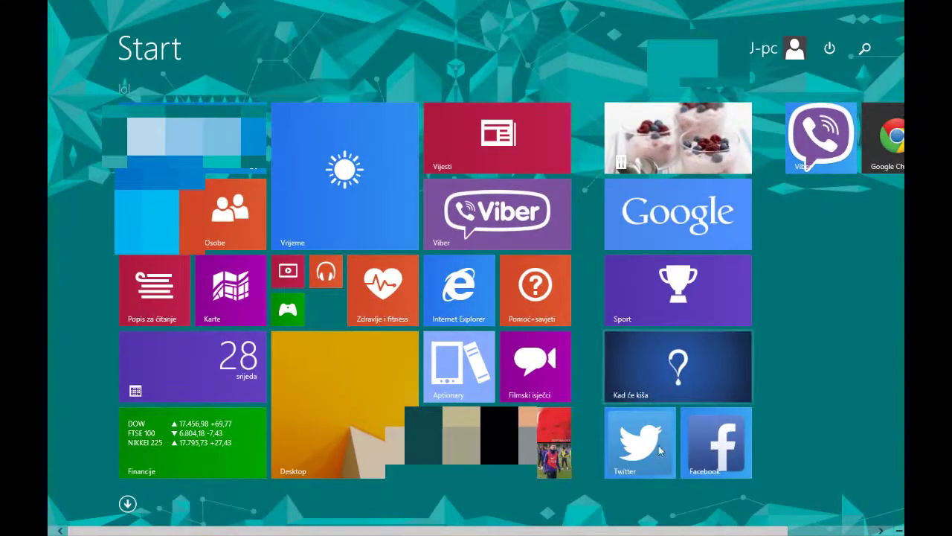
Step: Try several background designs in the Start screen's Personalize settings, reapply the teal geometric pattern, and close the settings
mouse_move(686, 506)
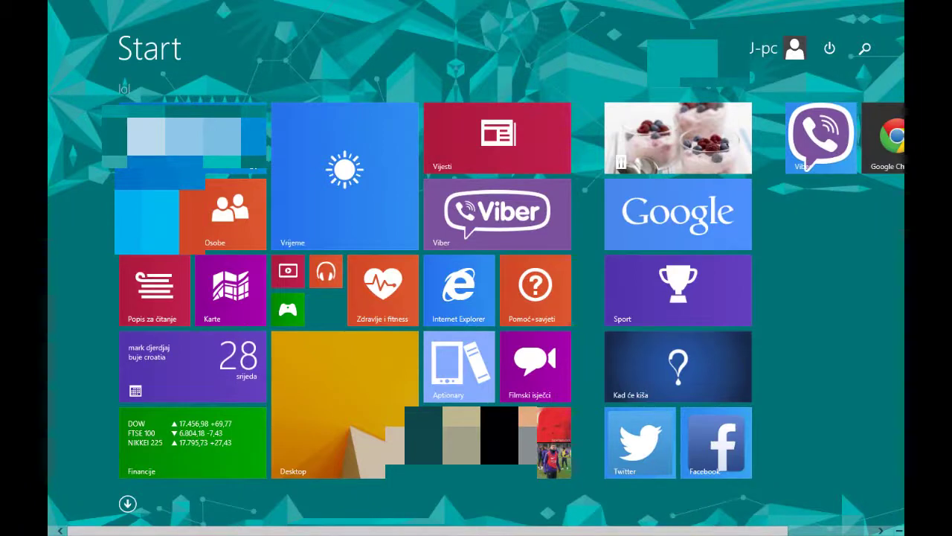
mouse_move(903, 529)
left_click(901, 384)
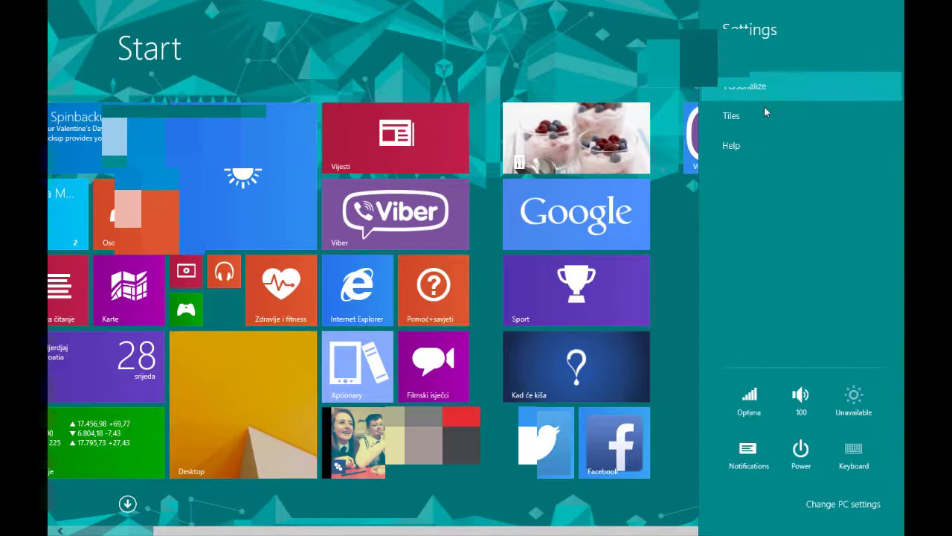
left_click(759, 83)
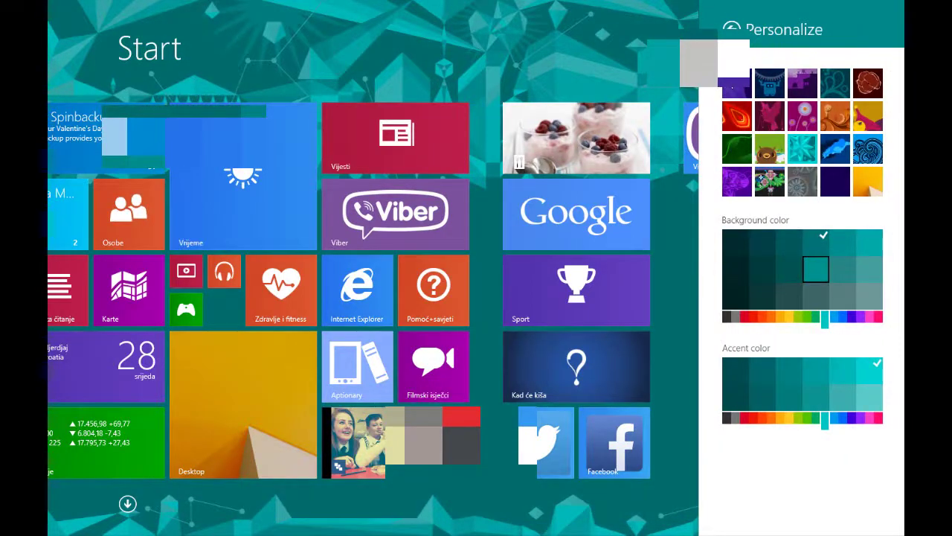
left_click(875, 189)
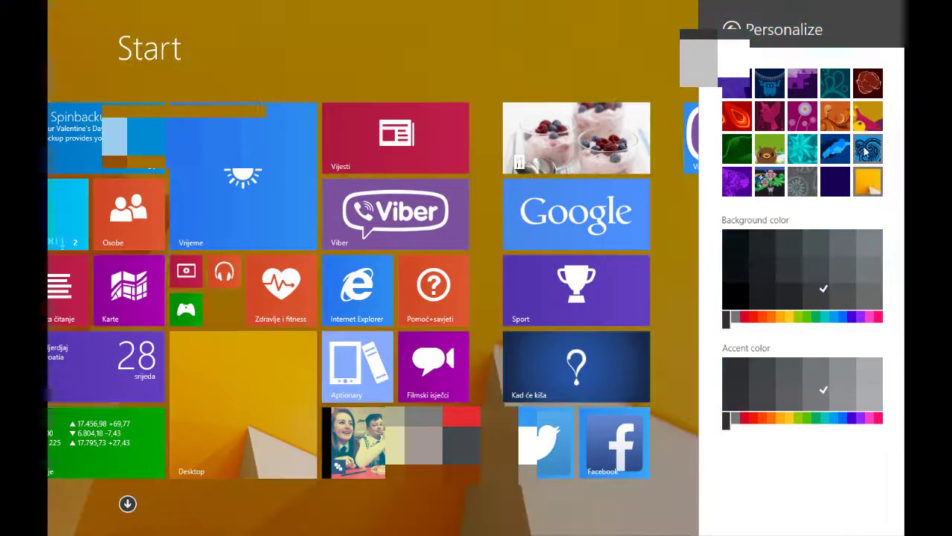
left_click(868, 148)
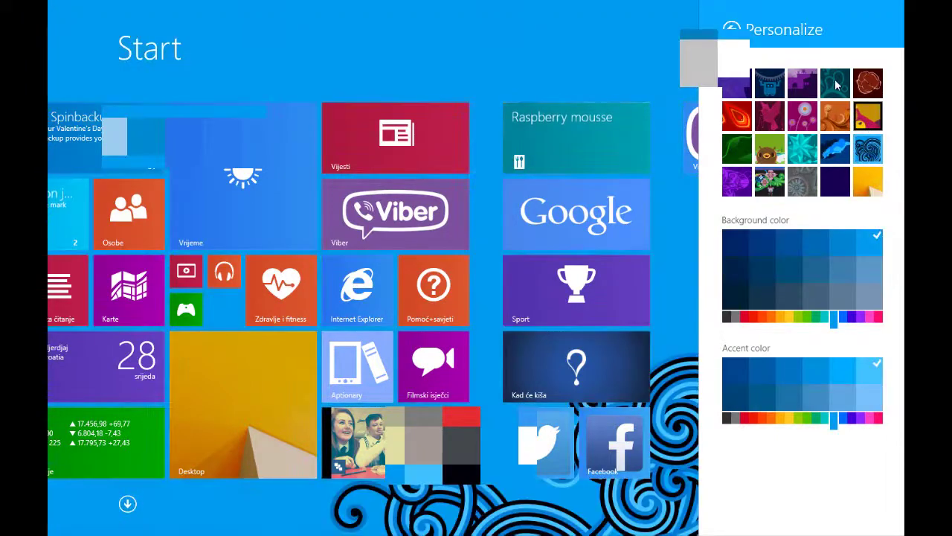
left_click(868, 115)
left_click(867, 83)
left_click(811, 154)
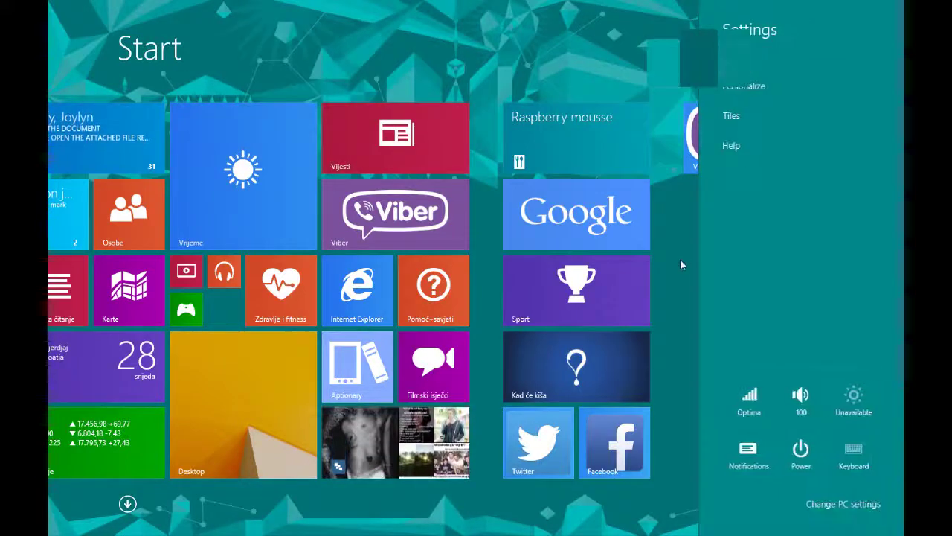
left_click(680, 259)
Step: Switch from the Start screen to the desktop, back to Start, and return to the desktop
key("super")
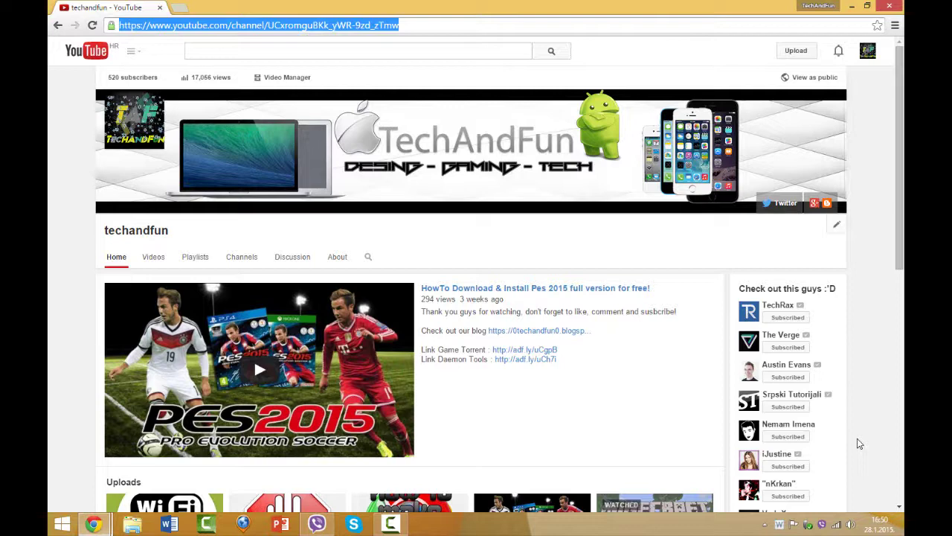
key("super")
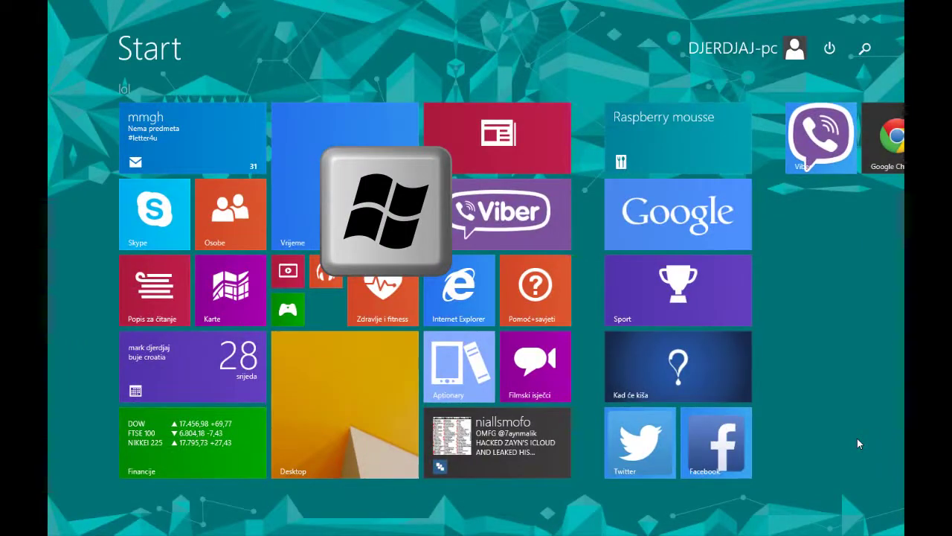
key("super")
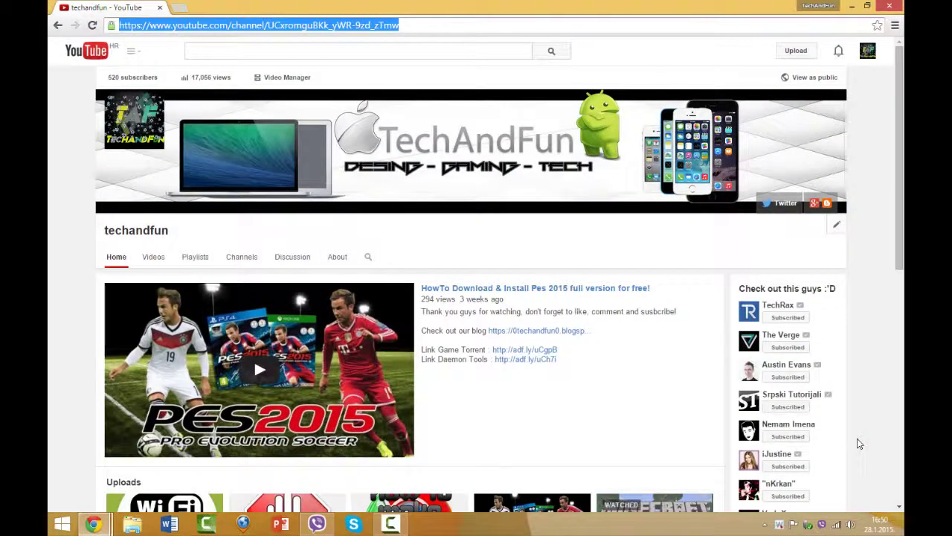
Step: Minimize all windows to show the bare desktop and restore them
key("super+d")
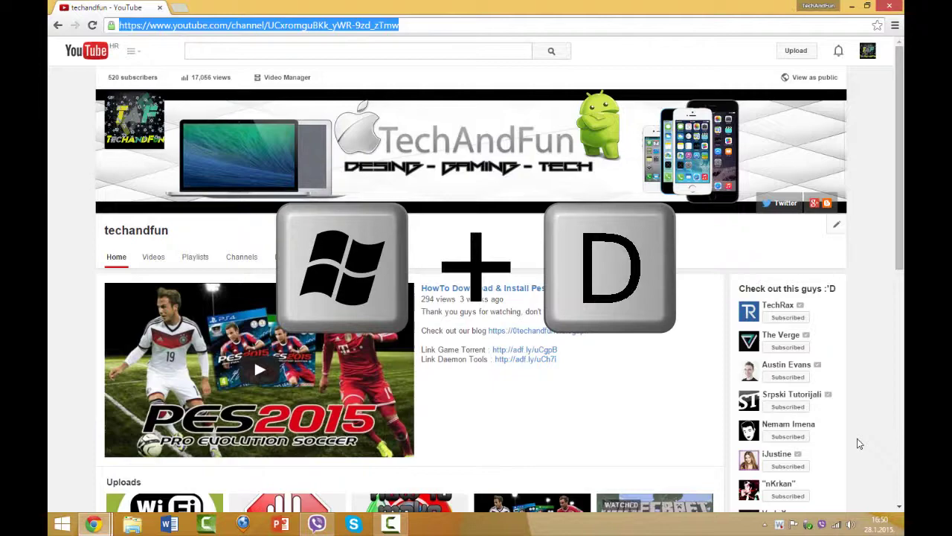
key("super+d")
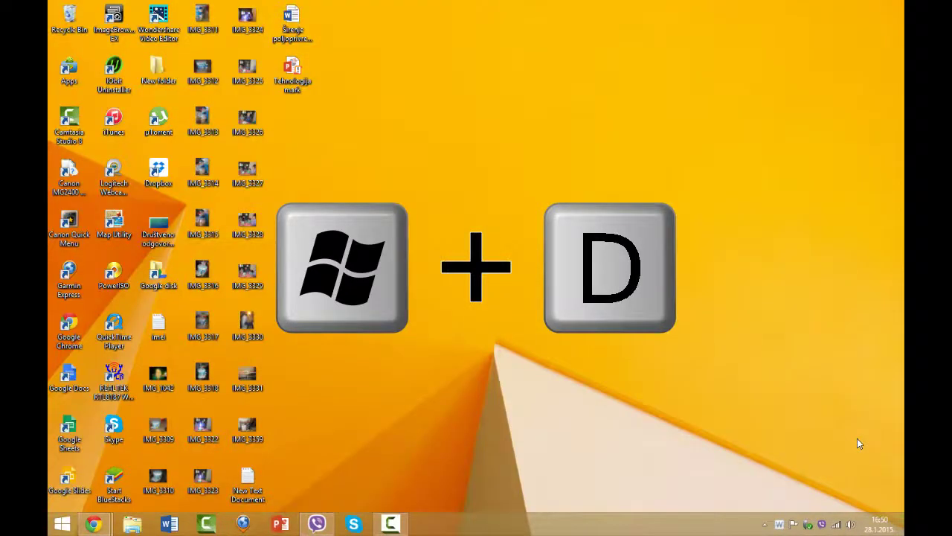
key("super+d")
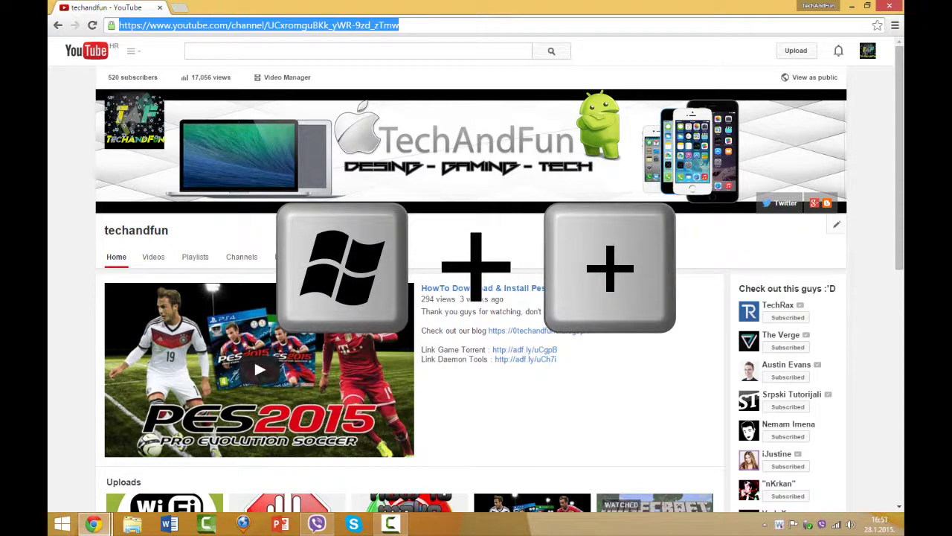
Step: Magnify the Start screen with Magnifier, close the magnifier, and go back to the desktop
key("super")
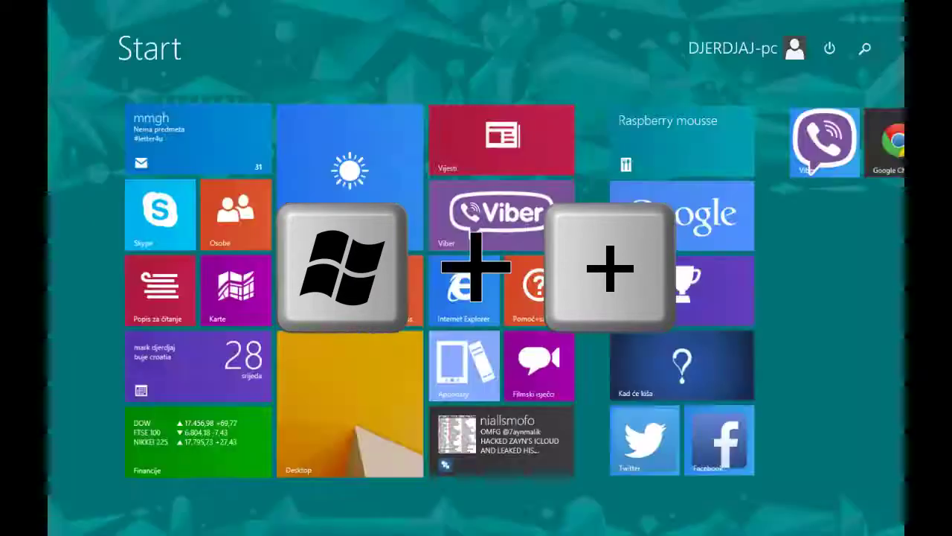
key("super+plus")
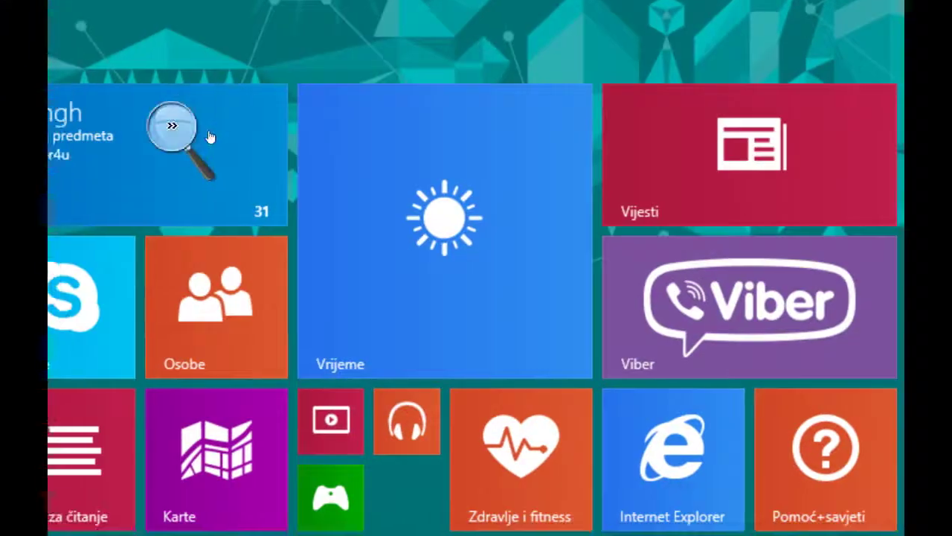
left_click(201, 136)
left_click(362, 103)
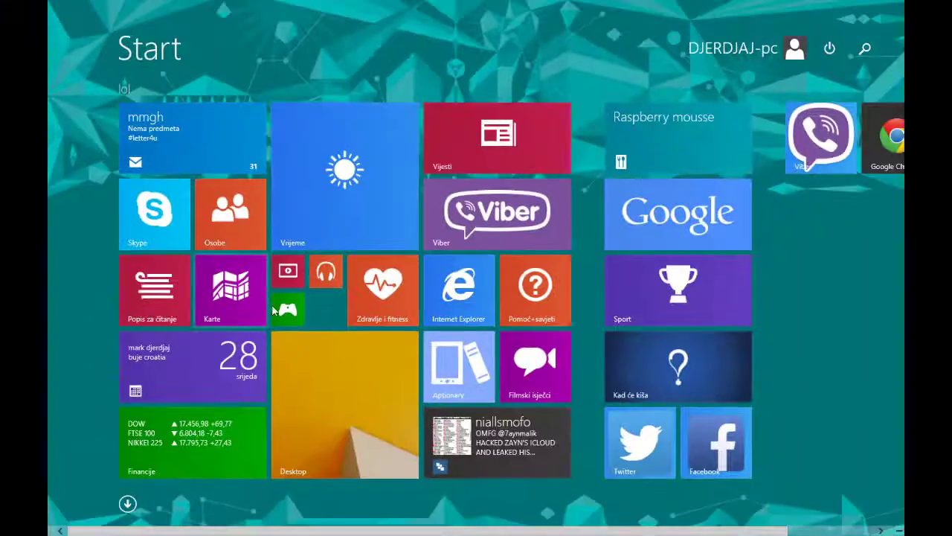
left_click(330, 343)
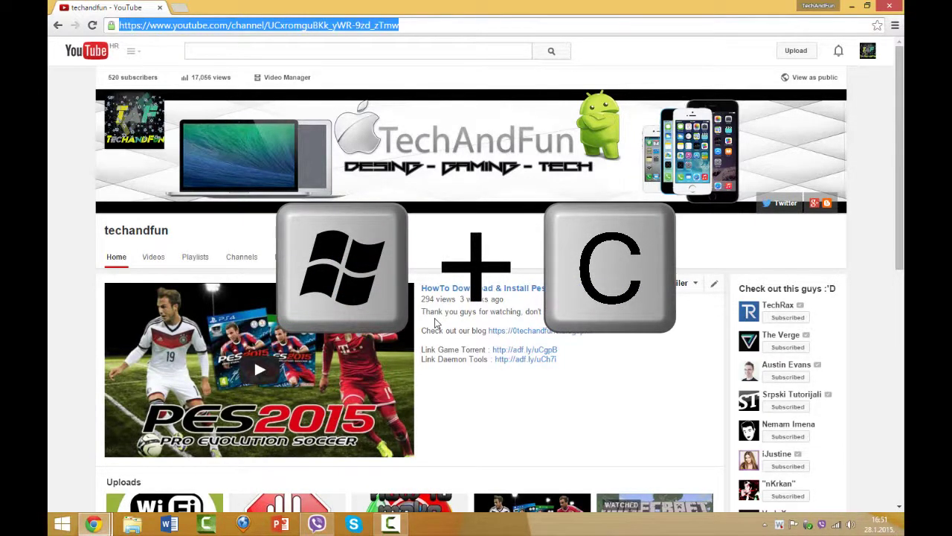
Step: Show the charms bar over the desktop and dismiss it
key("super+c")
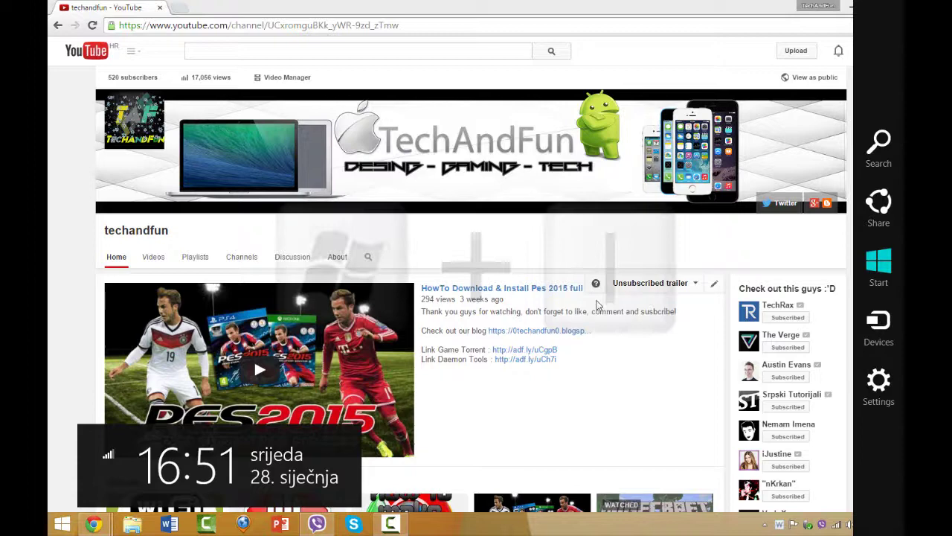
left_click(426, 16)
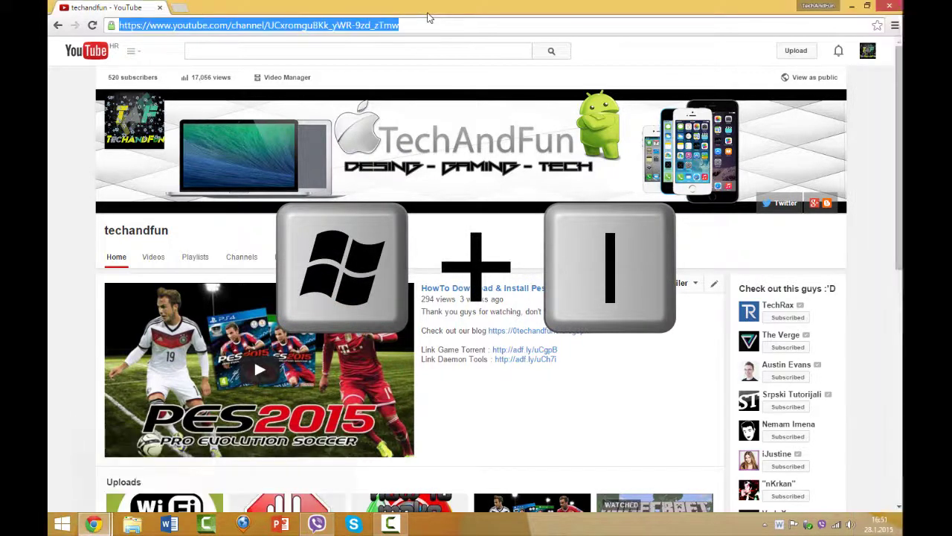
Step: Show the desktop's Settings charm, capture a full-screen screenshot, and dismiss the settings
key("super+i")
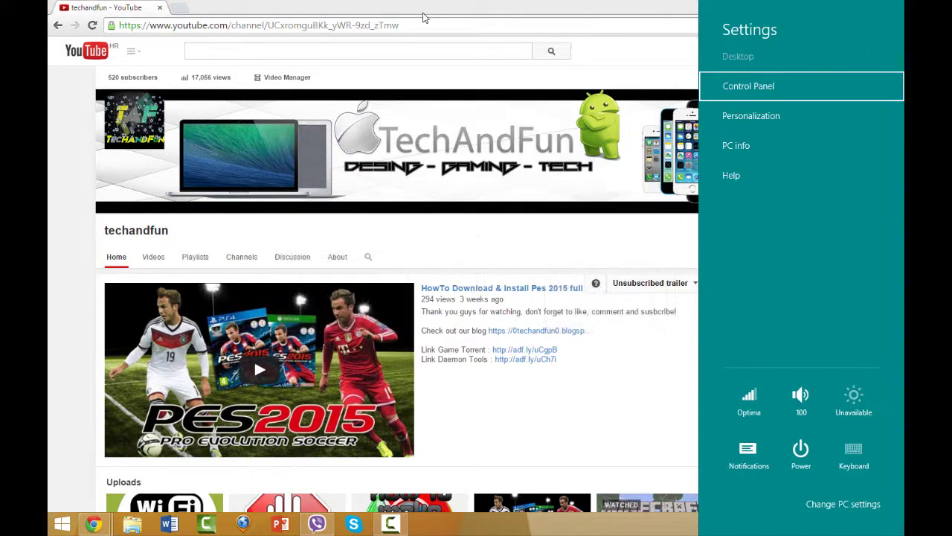
key("super+Print")
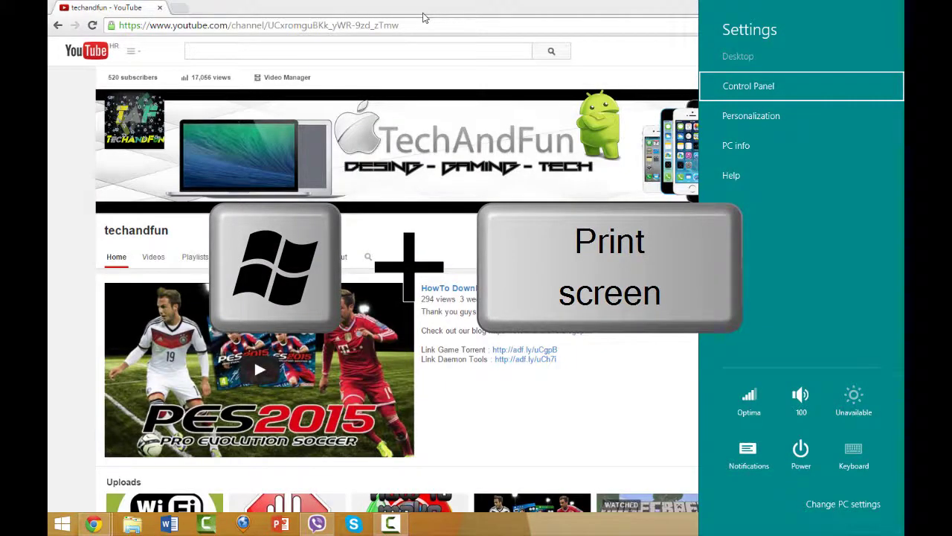
left_click(424, 16)
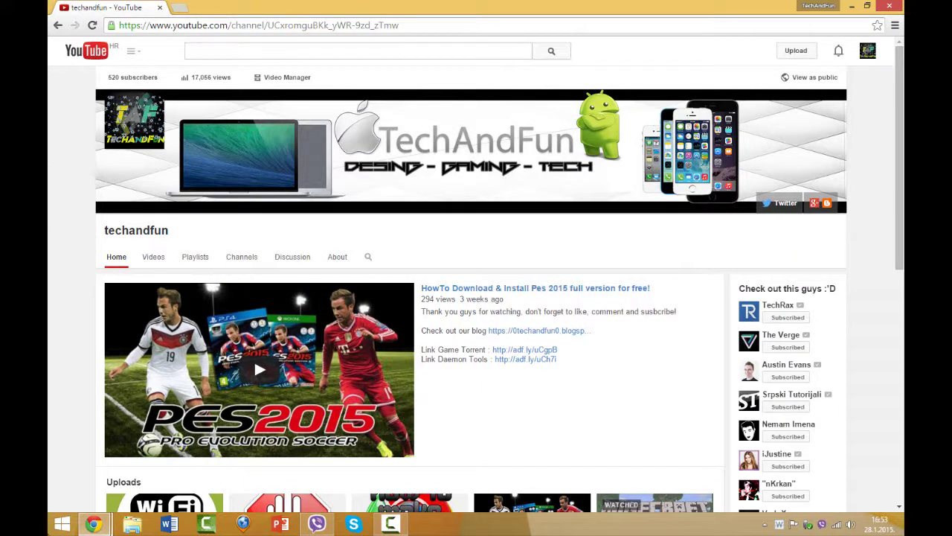
Step: Resize the Google tile on the Start screen to Small, to the medium square and back to wide, and return to the desktop
left_click(63, 523)
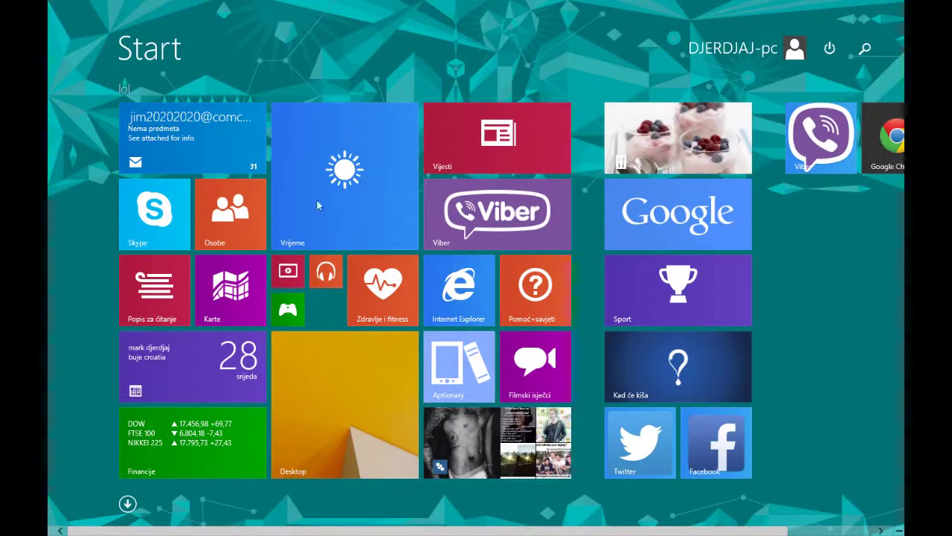
right_click(666, 227)
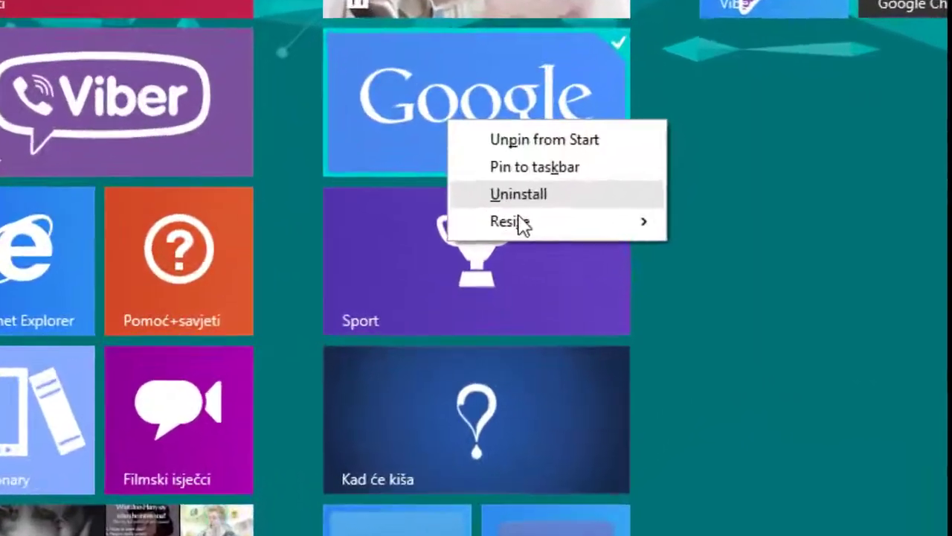
mouse_move(723, 275)
left_click(688, 227)
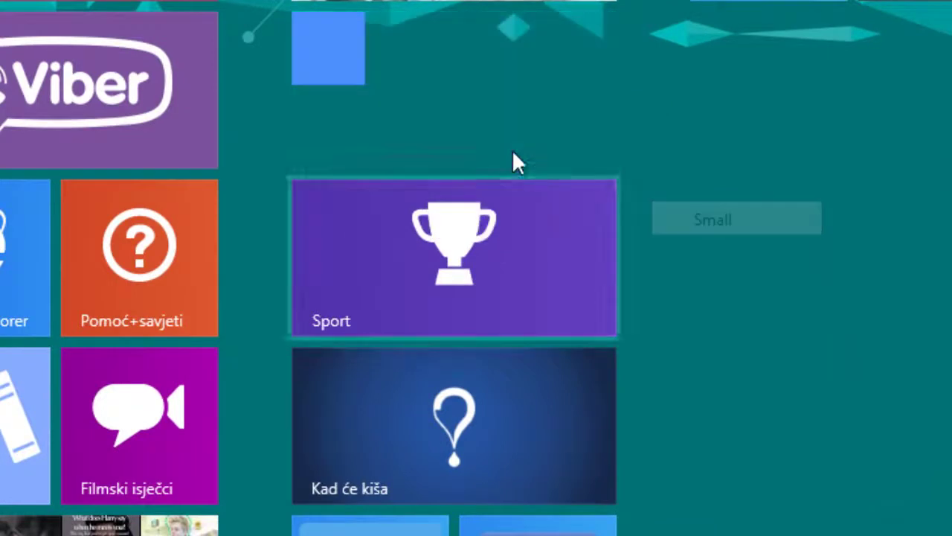
right_click(355, 41)
mouse_move(543, 144)
left_click(680, 181)
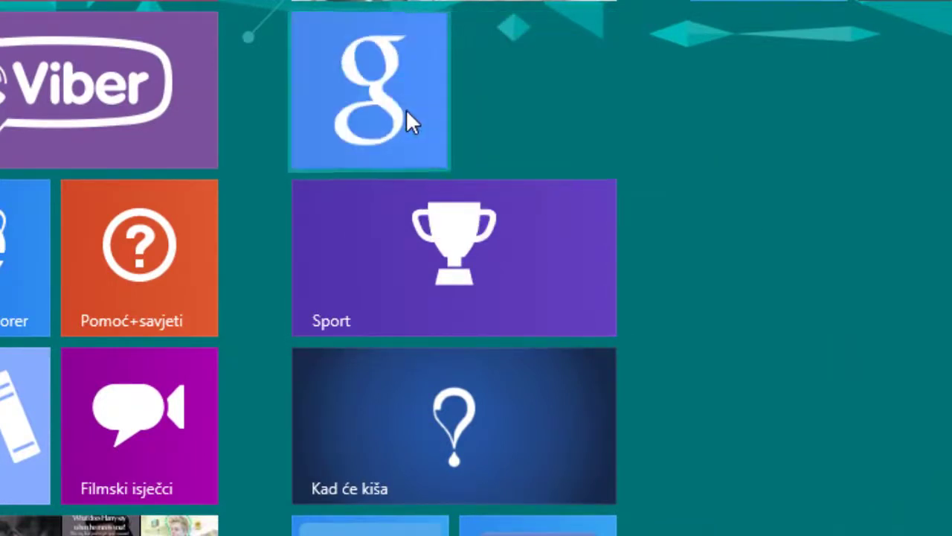
right_click(408, 114)
mouse_move(530, 223)
left_click(680, 274)
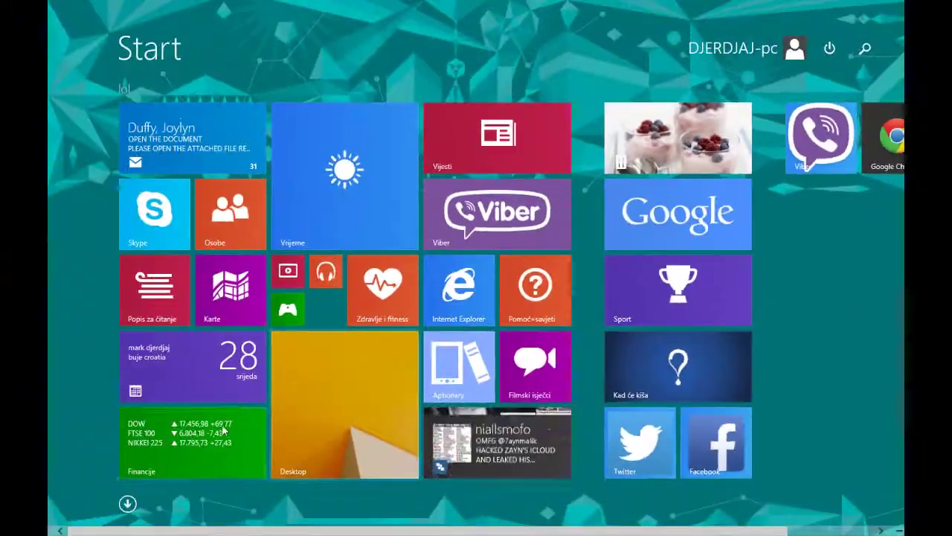
left_click(340, 409)
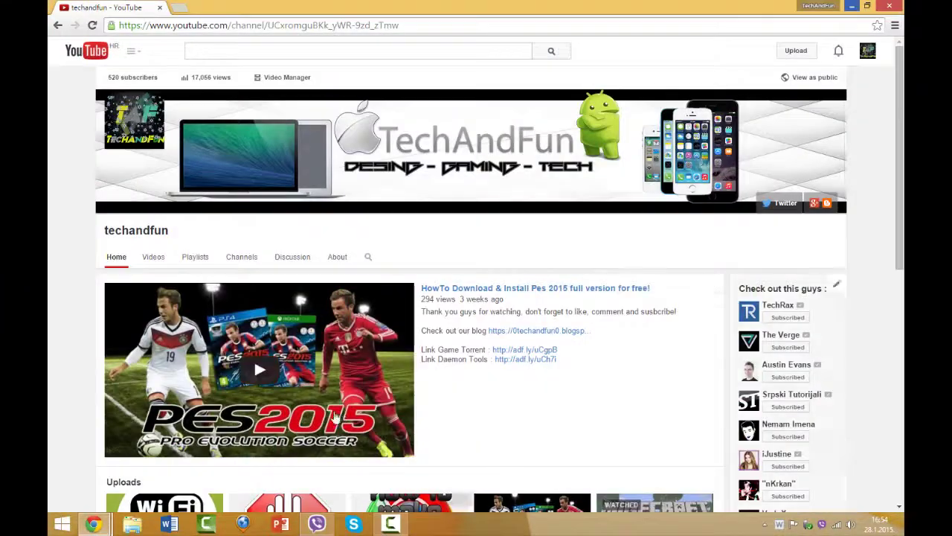
Step: Bring up the uninstall confirmation for the Google tile on the Start screen, dismiss it, and return to the desktop
left_click(49, 520)
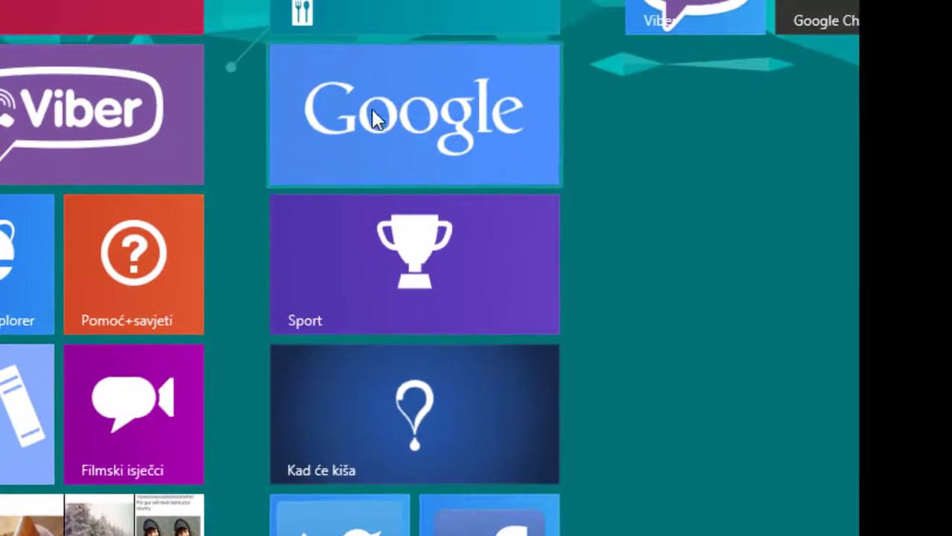
right_click(325, 114)
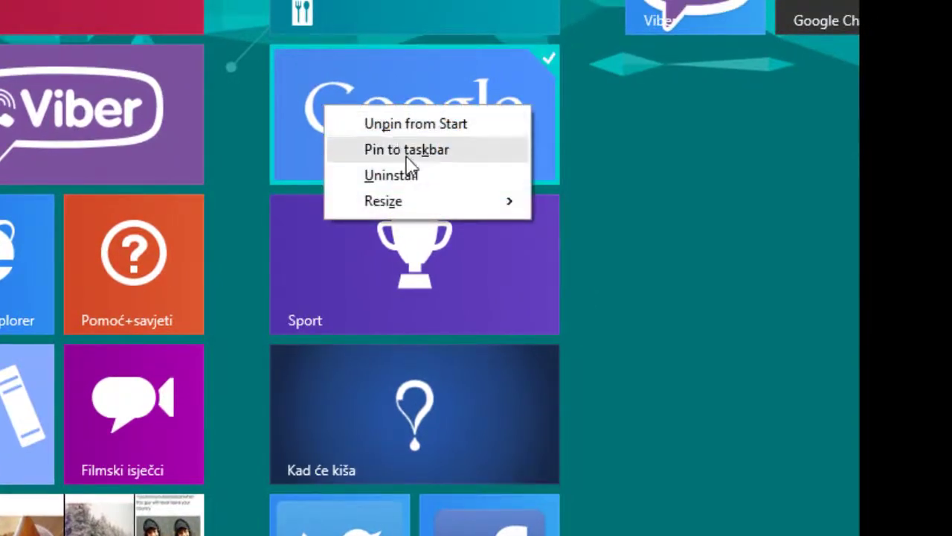
left_click(417, 177)
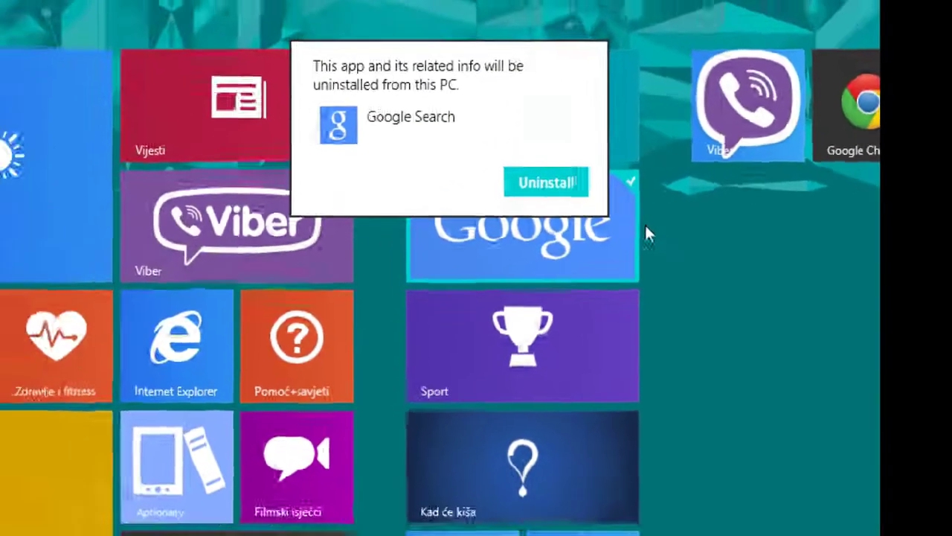
left_click(262, 370)
left_click(244, 413)
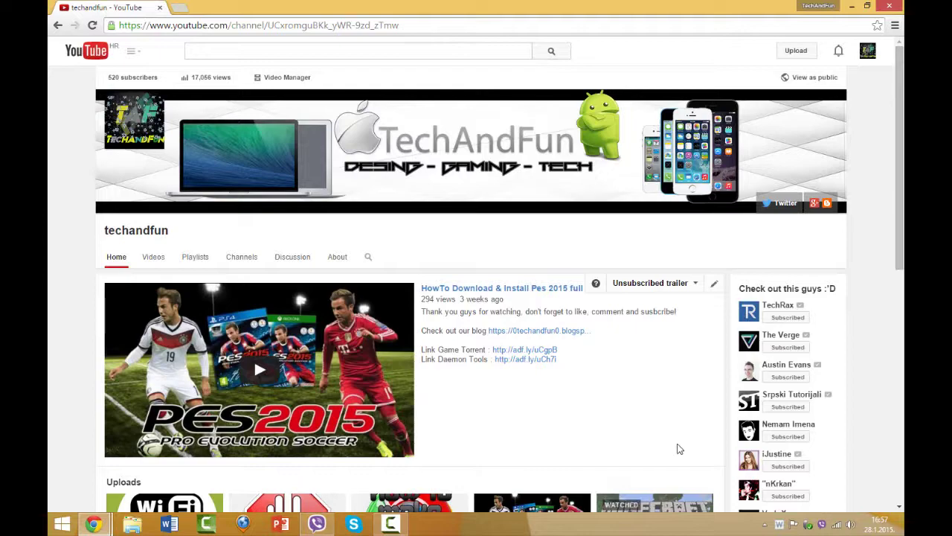
Step: Open the Search charm, limit the search to Settings, and search for "driv"
mouse_move(904, 8)
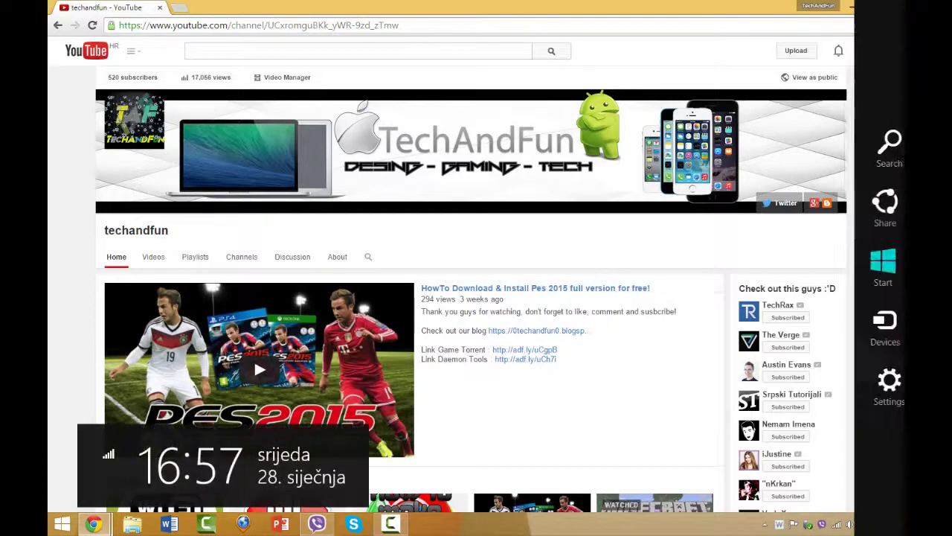
left_click(886, 151)
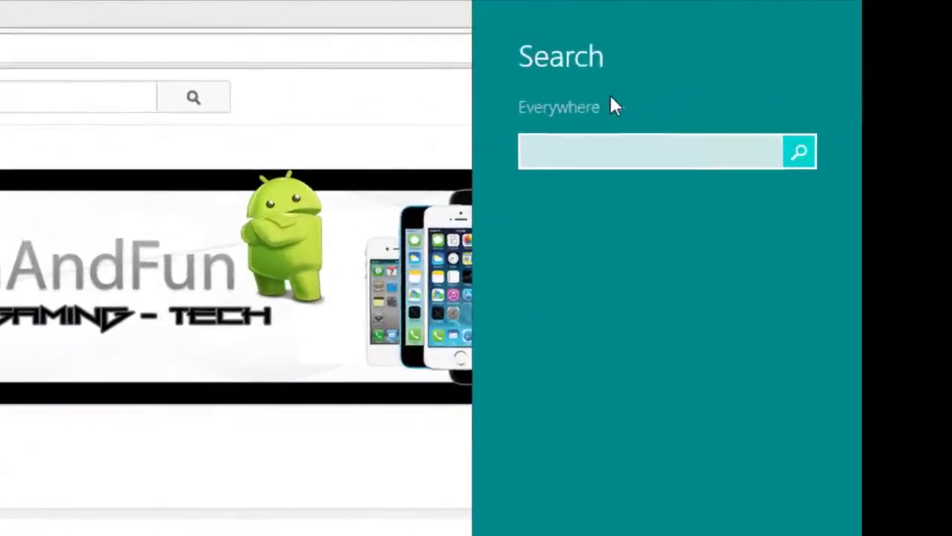
left_click(773, 58)
left_click(560, 216)
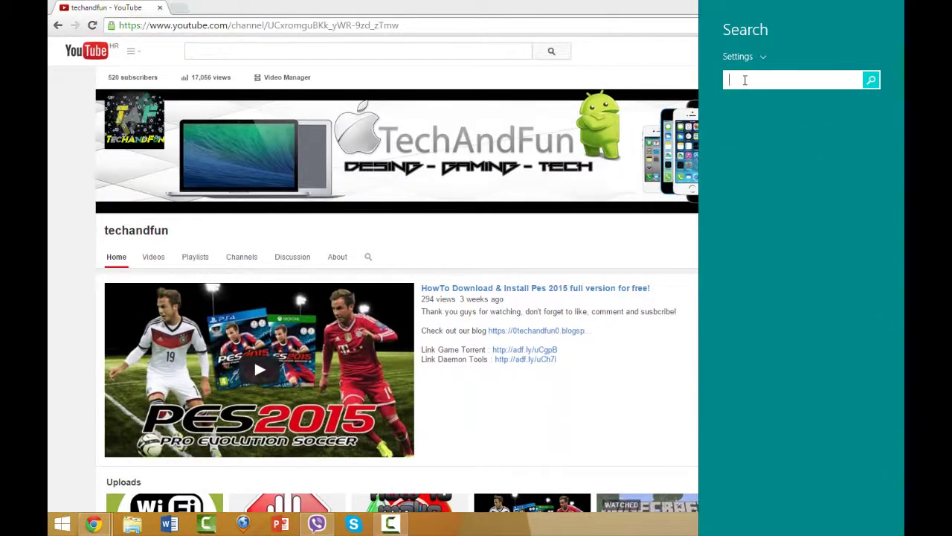
type("driv")
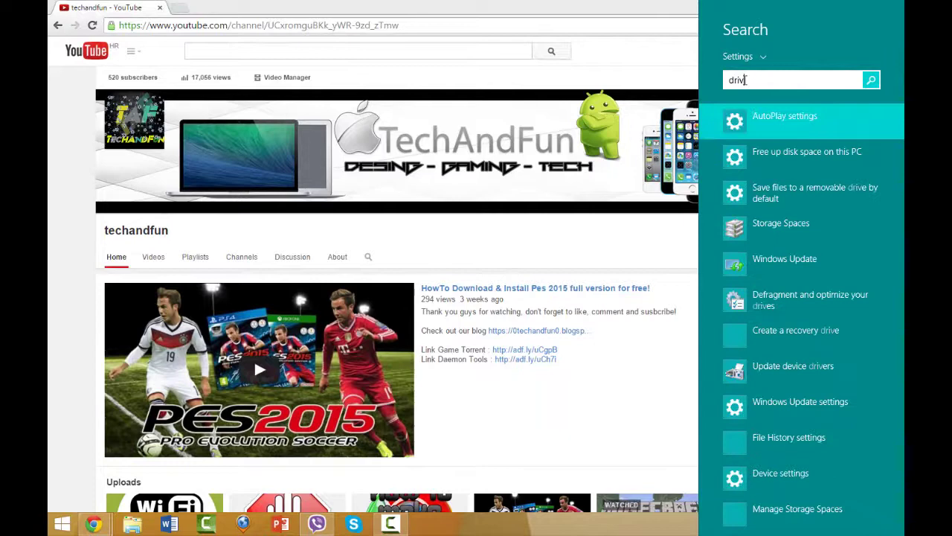
Step: Change the settings search term to "date"
type("a")
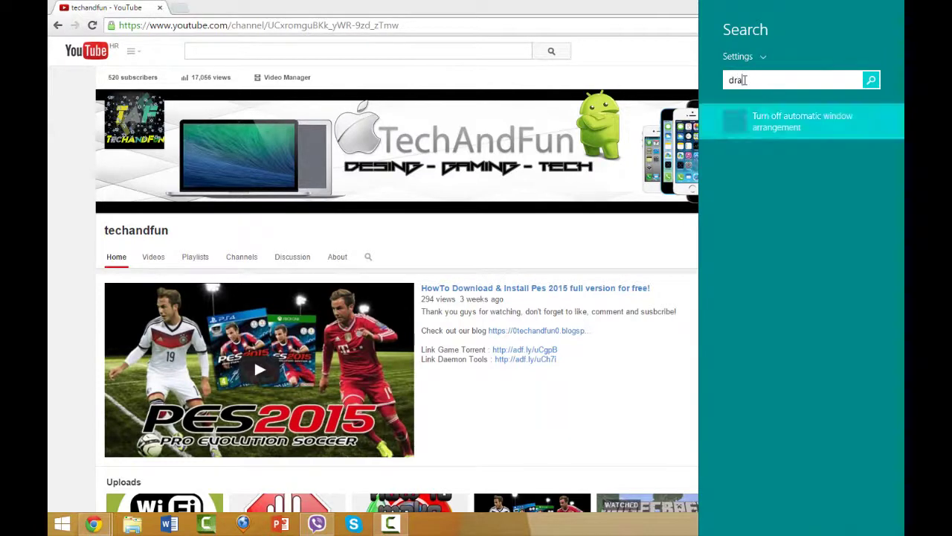
key("BackSpace")
key("BackSpace")
type("ate")
key("BackSpace")
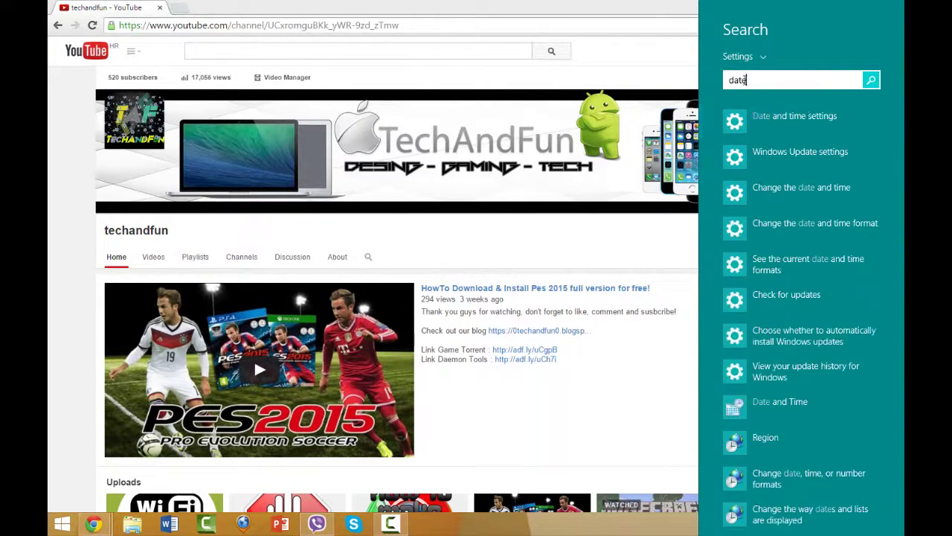
Step: Search the settings for "driver" and close the search
key("BackSpace")
key("BackSpace")
key("BackSpace")
type("river")
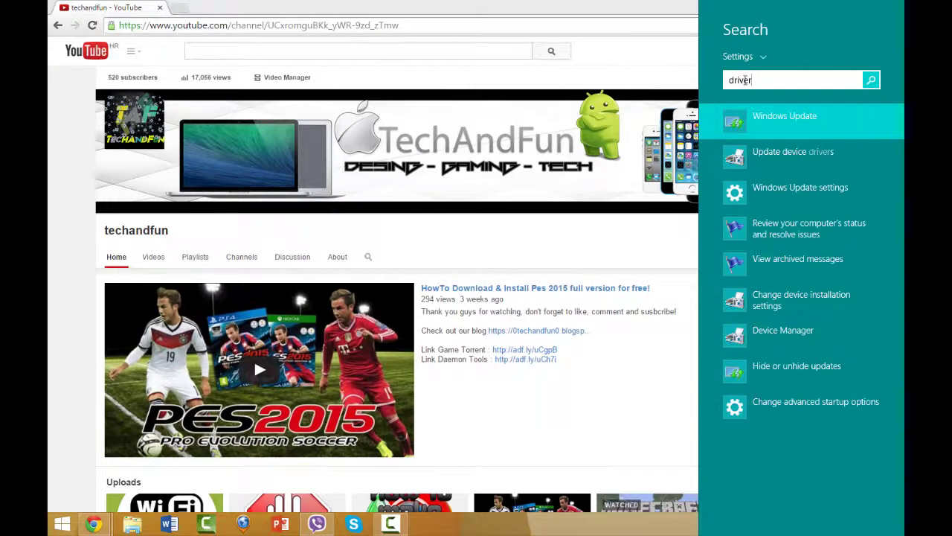
key("Escape")
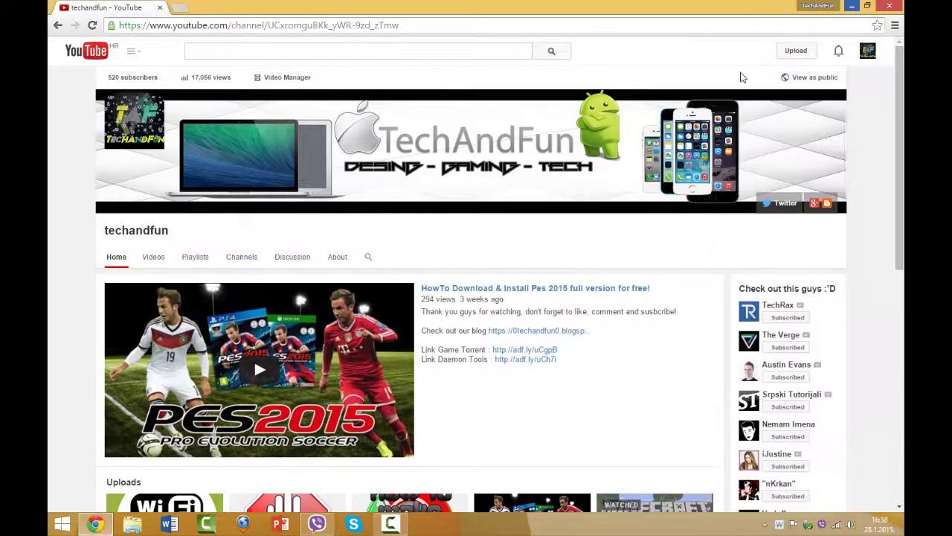